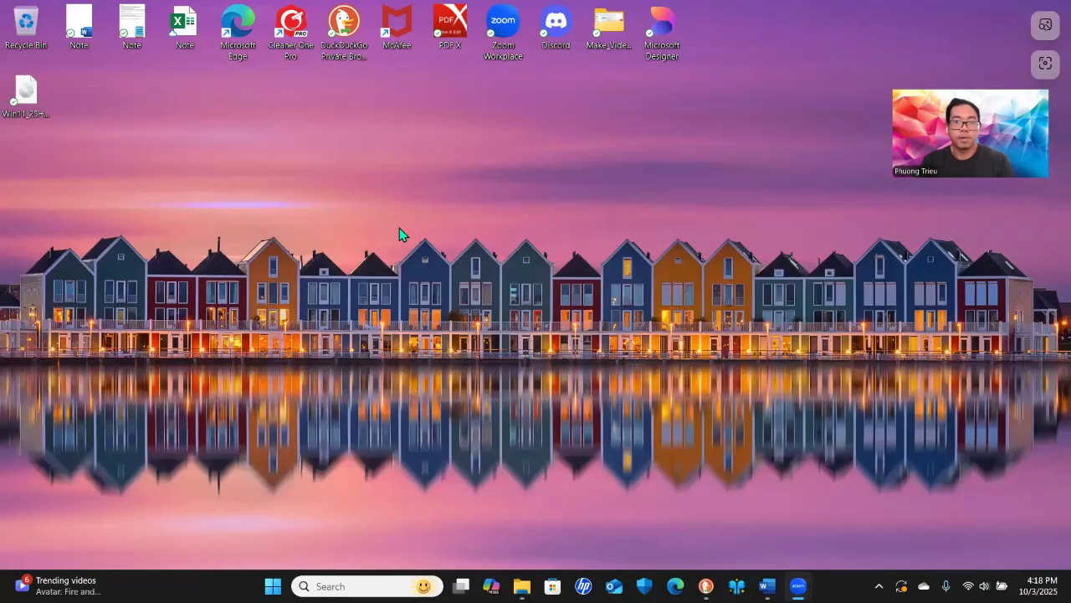
Search the computer for "hyper" and launch Hyper-V Manager.
key("super")
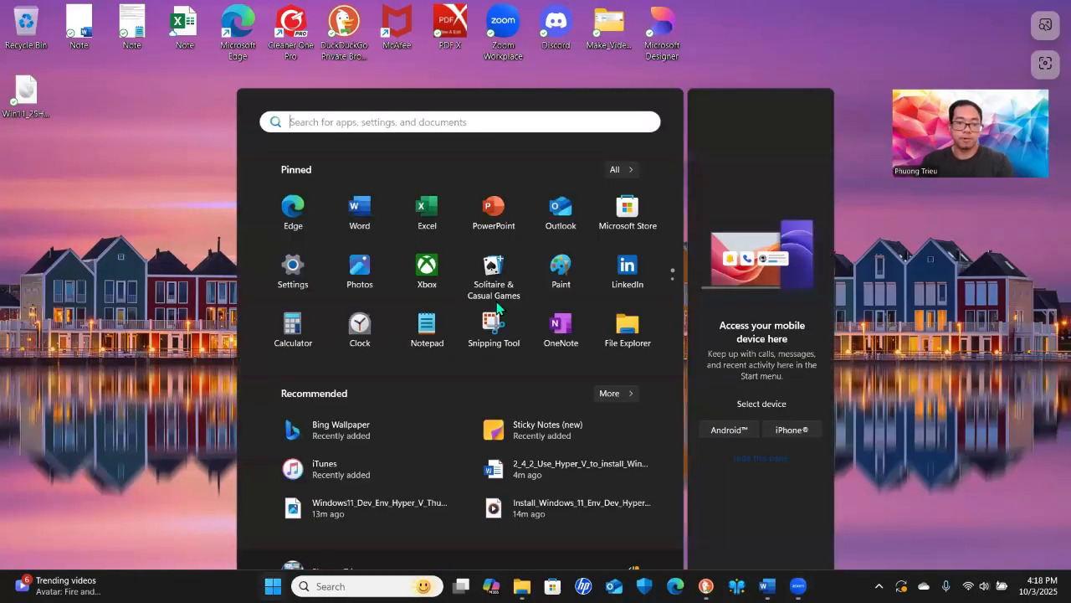
type("hyper")
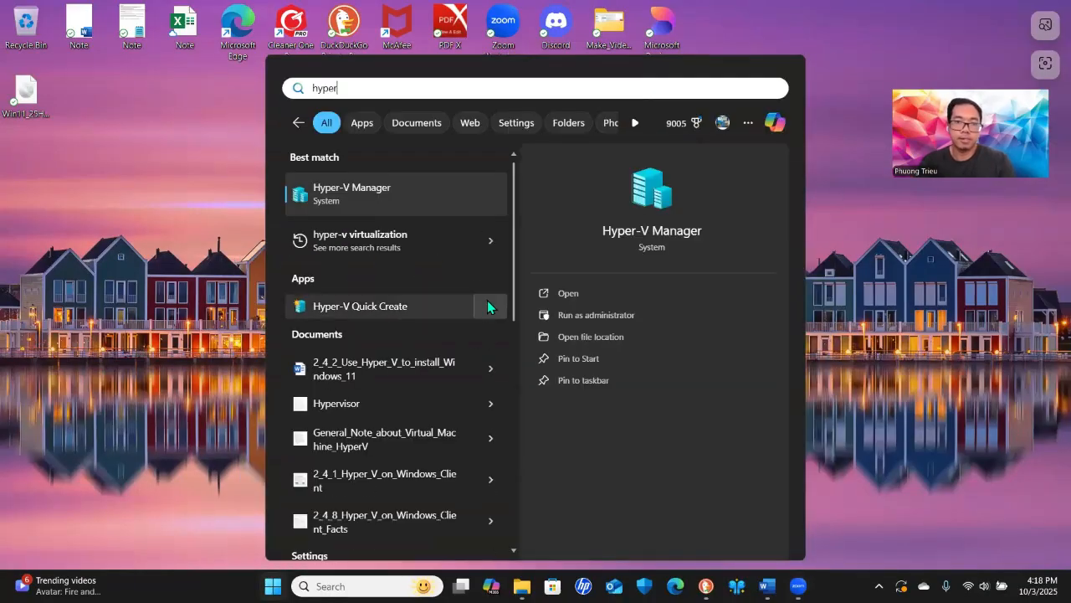
left_click(418, 184)
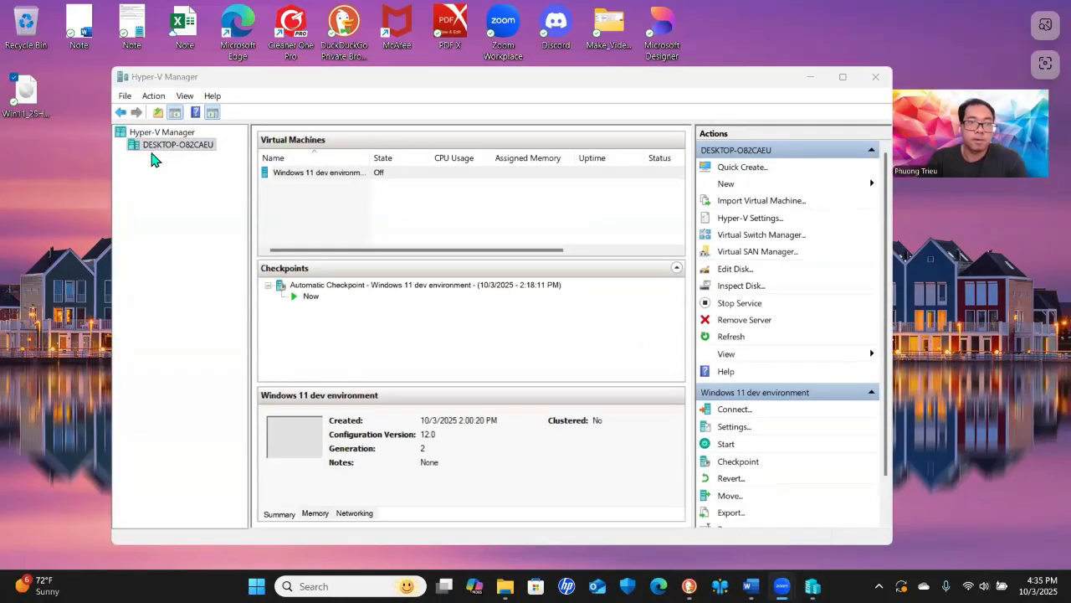
Start Quick Create for the local Hyper-V server and choose a local installation source as the operating system.
right_click(198, 152)
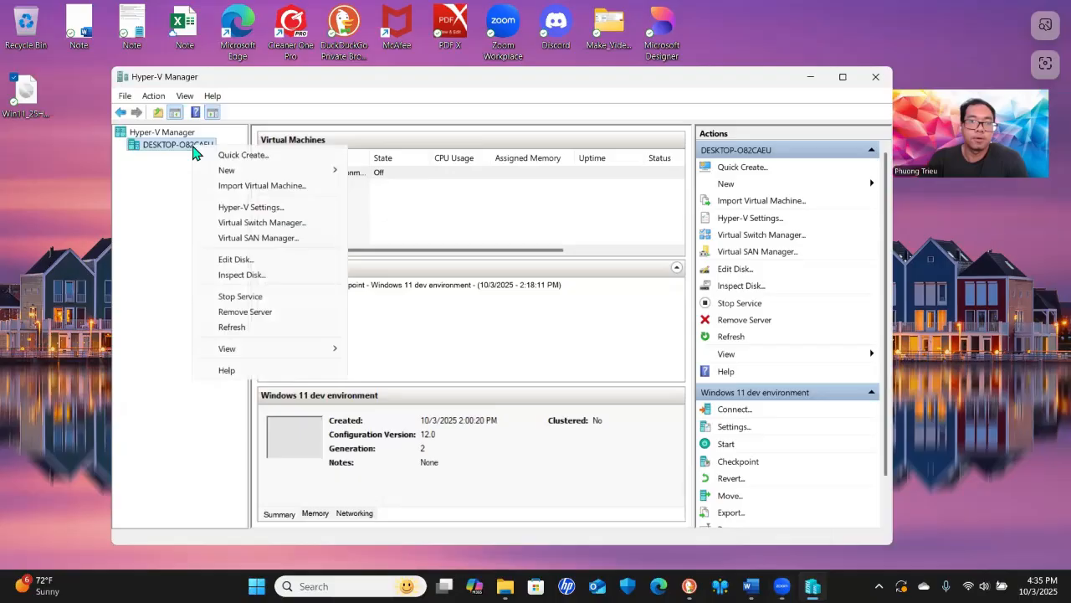
left_click(257, 161)
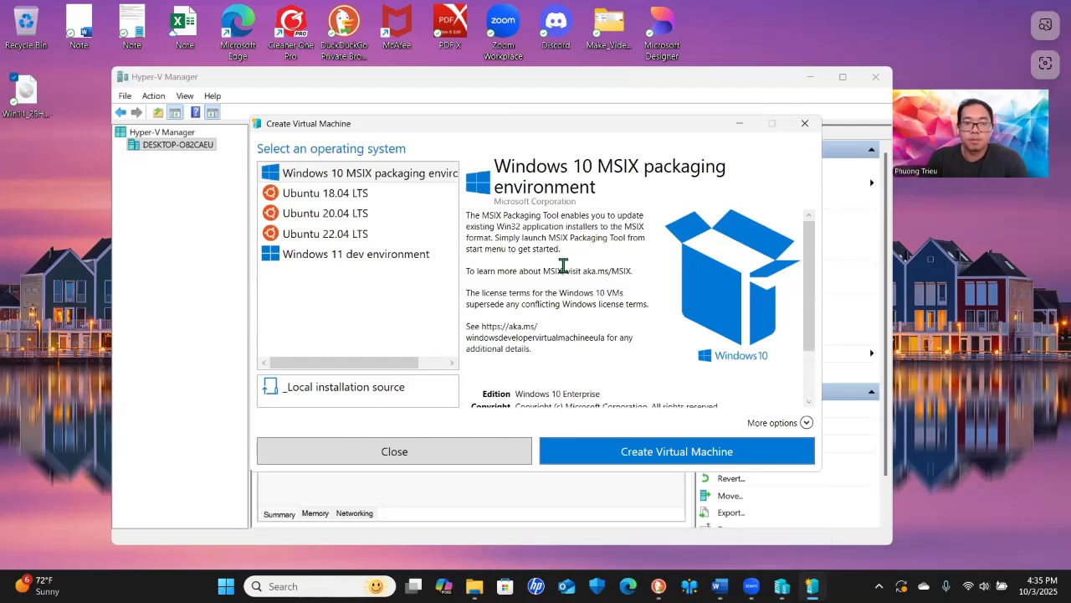
left_click(373, 395)
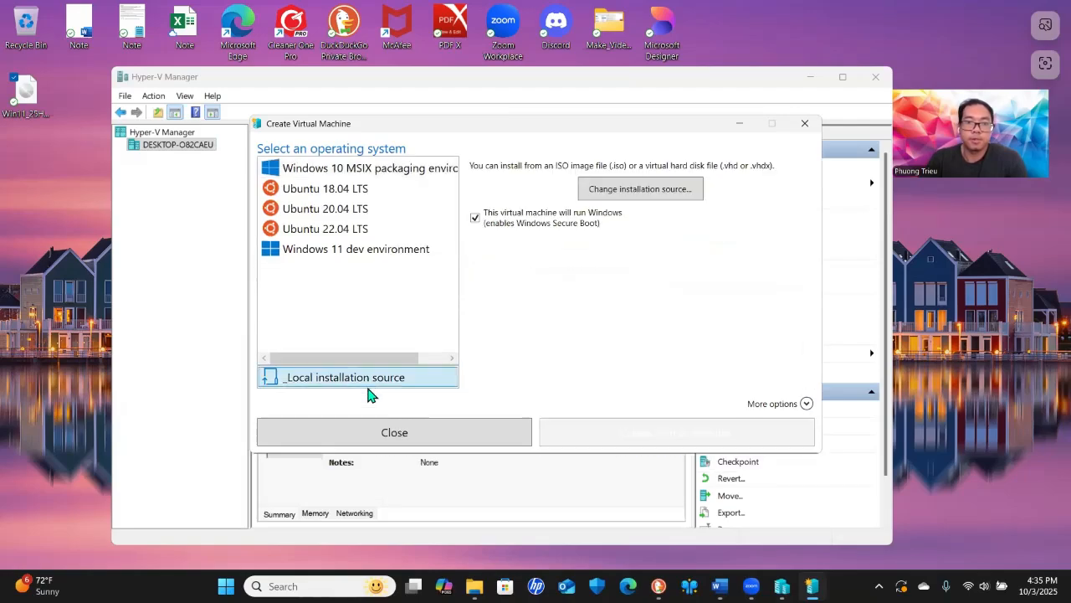
Switch to the browser and review Microsoft's Download Windows 11 page, including its address and the Disk Image (ISO) for x64 devices section.
left_click(23, 88)
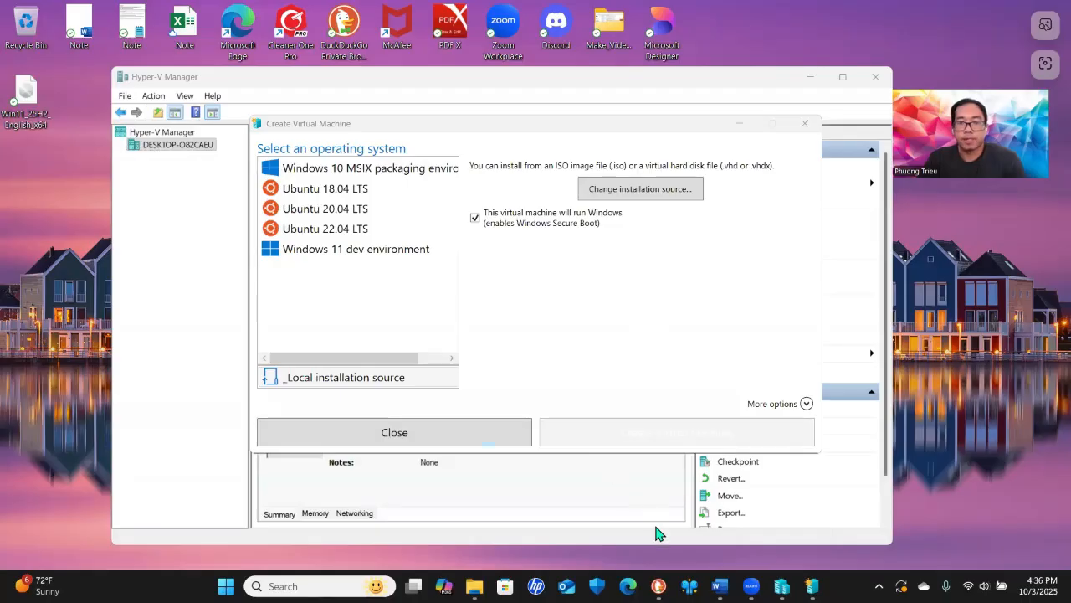
left_click(658, 586)
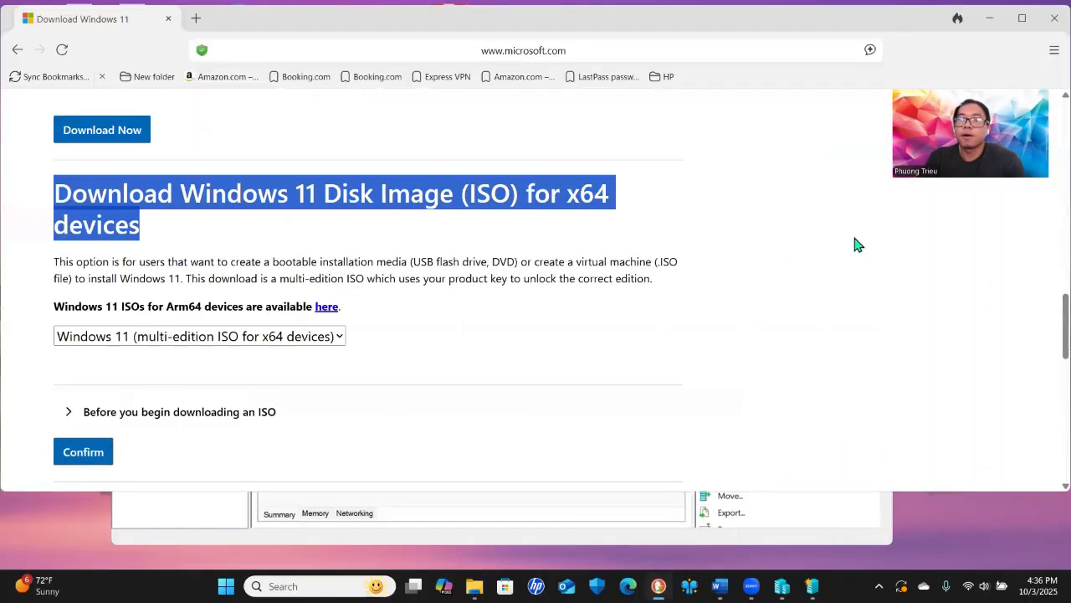
left_click(751, 279)
scroll(751, 279, "up", 10)
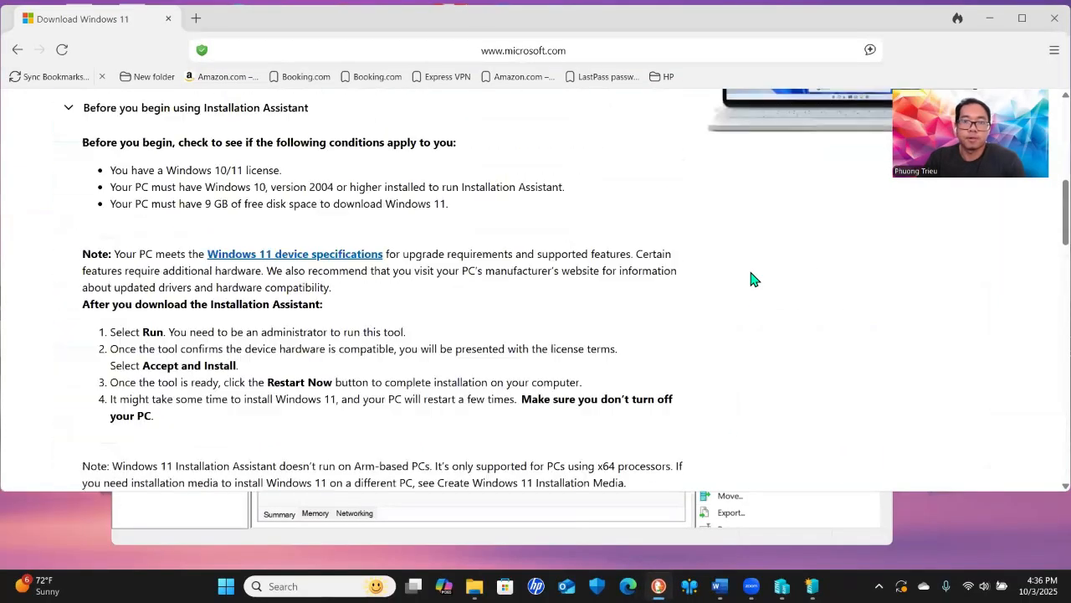
scroll(751, 278, "up", 5)
key("ctrl+l")
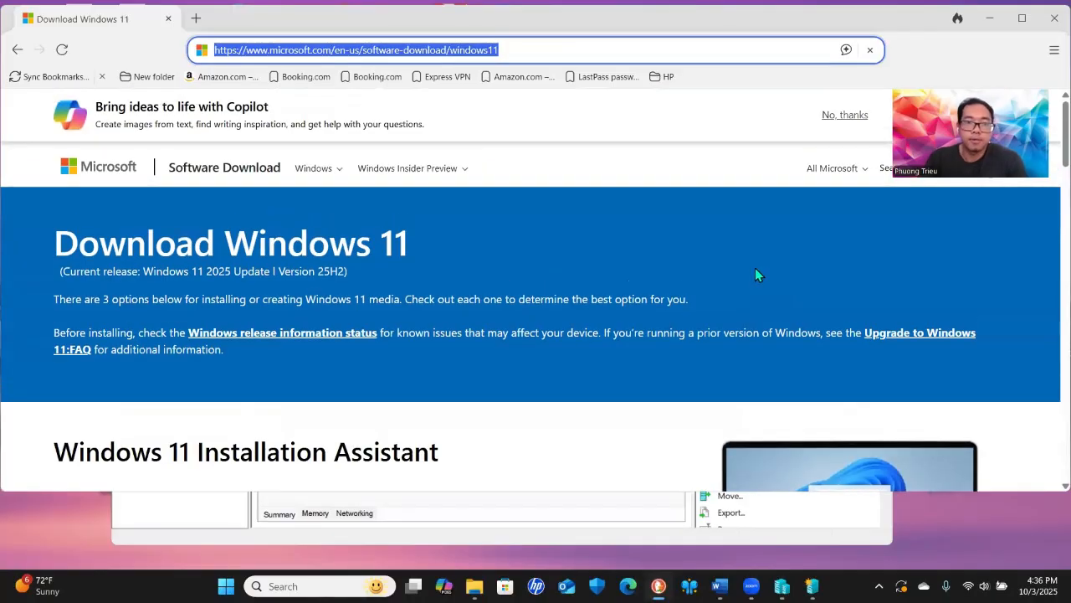
left_click(664, 264)
scroll(665, 268, "down", 15)
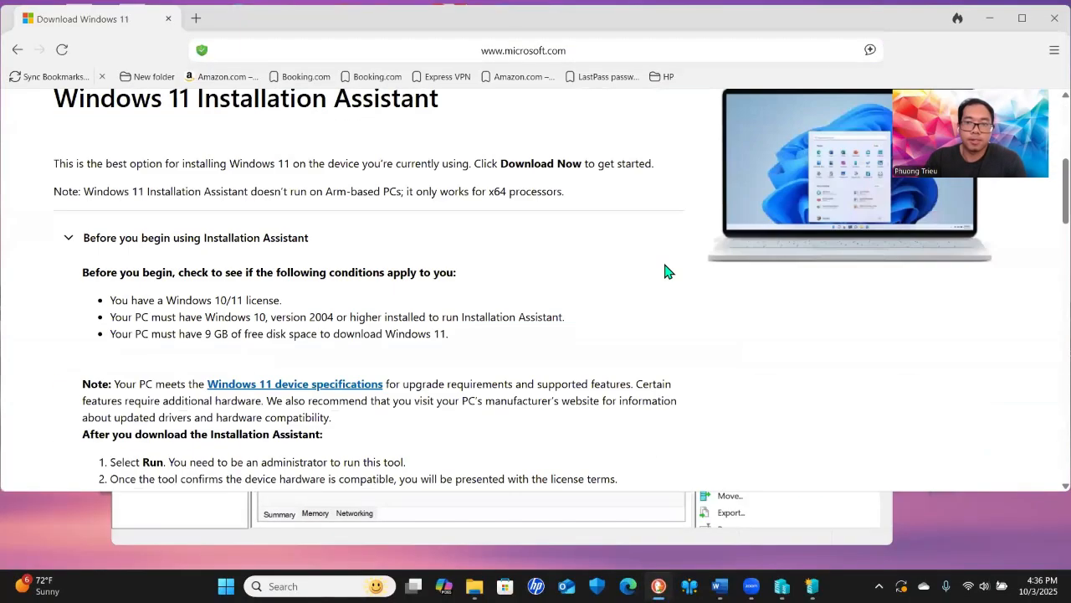
triple_click(48, 191)
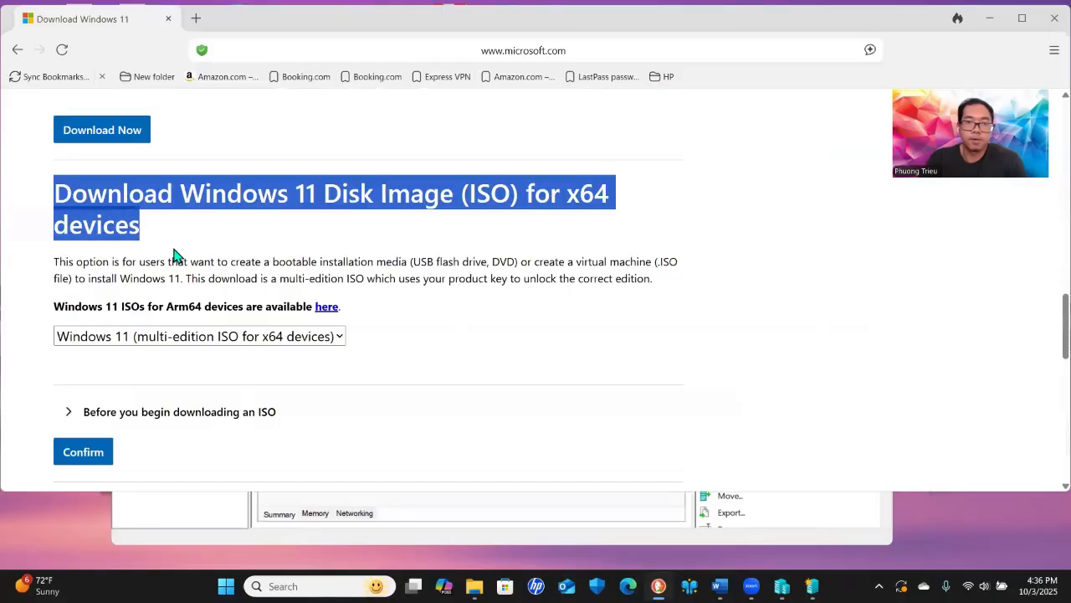
left_click(989, 18)
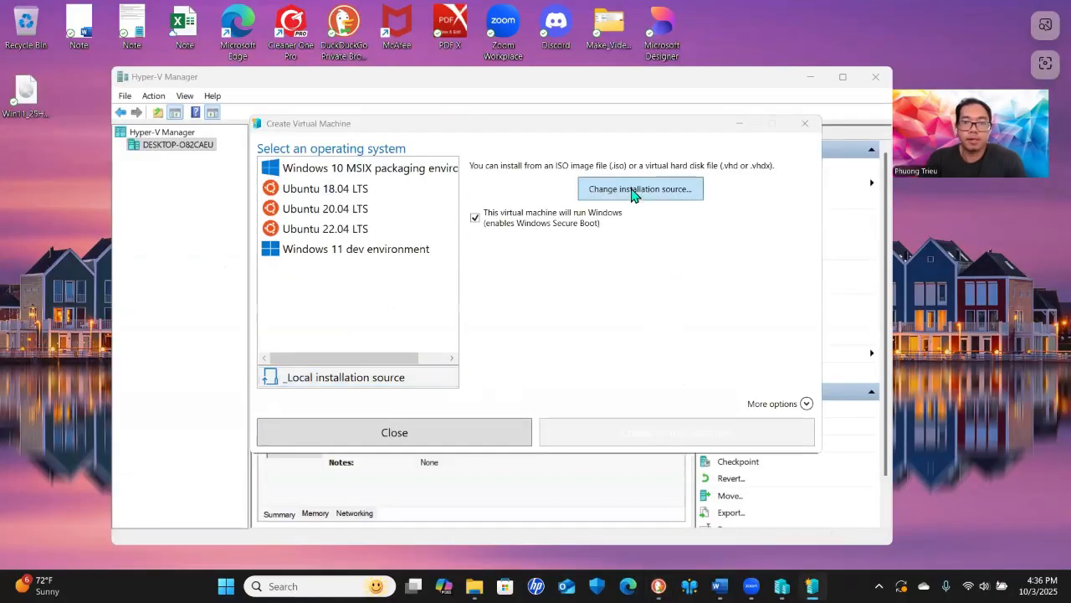
Set Win11_25H2_English_x64 from the Desktop folder as the installation source and create the virtual machine.
left_click(634, 191)
scroll(334, 339, "up", 10)
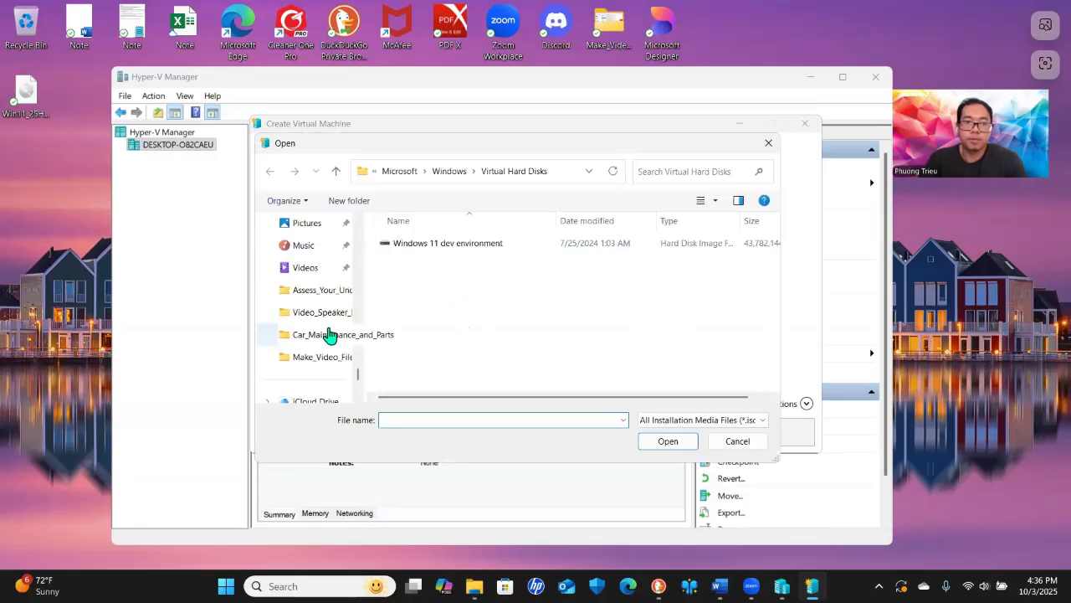
left_click(310, 312)
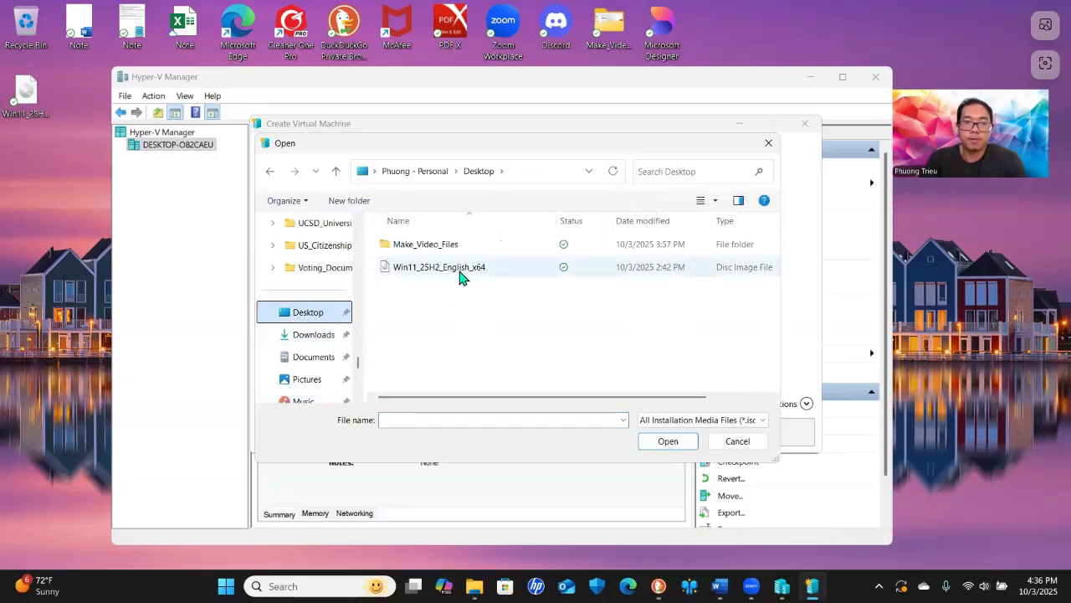
left_click(459, 268)
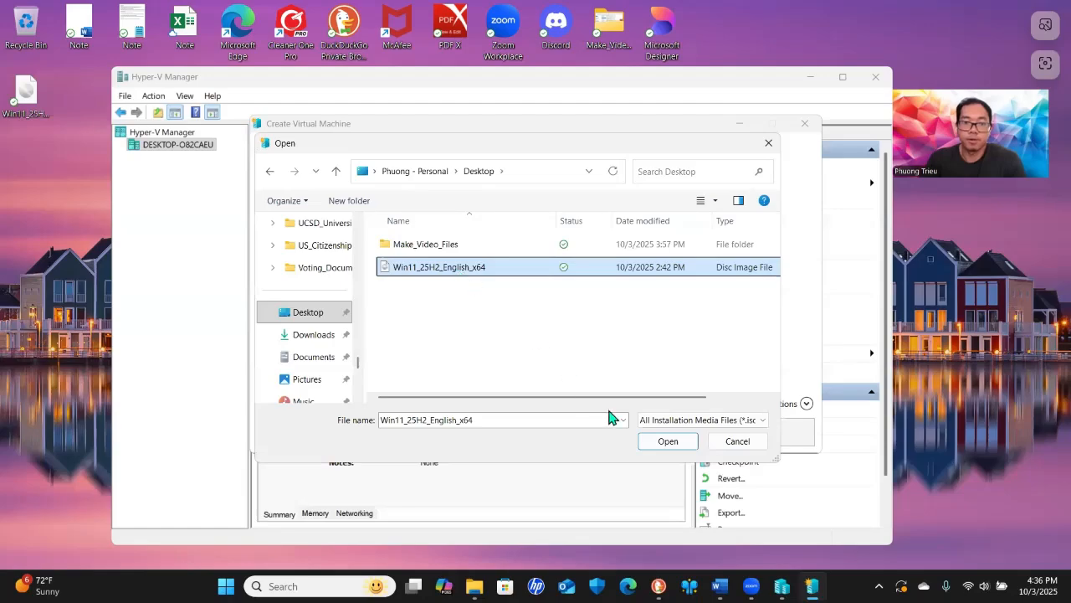
left_click(675, 442)
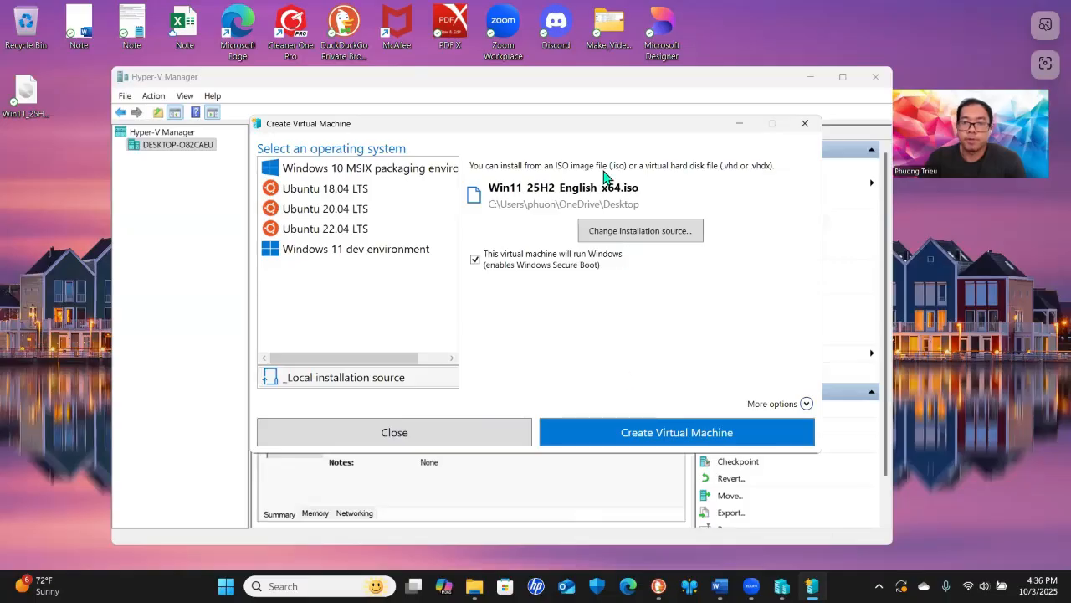
left_click(652, 434)
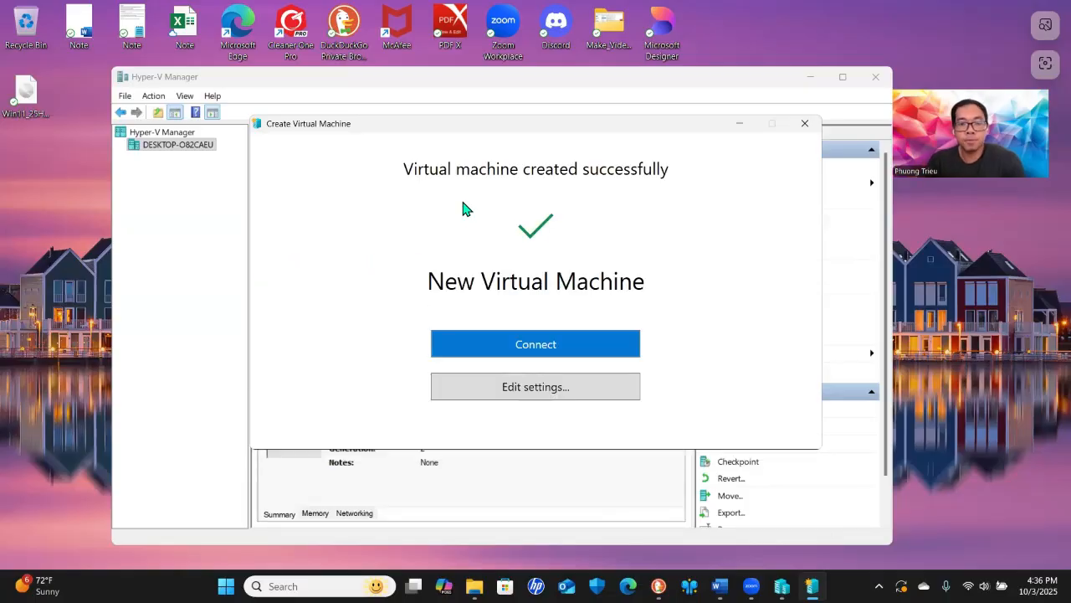
Open the new virtual machine's settings and change its name to Windows_11.
left_click(533, 390)
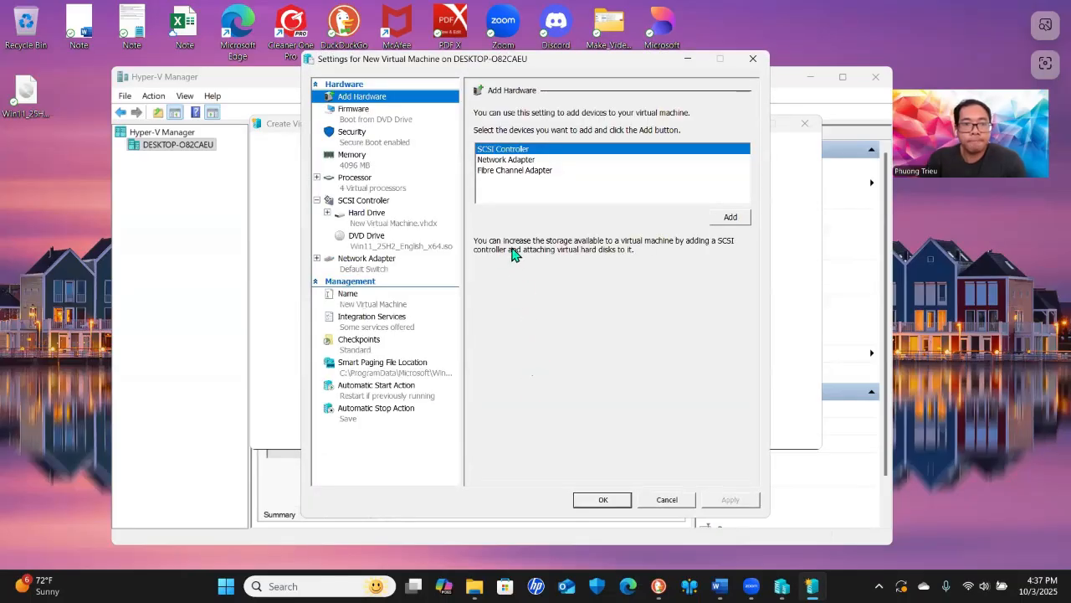
left_click(374, 220)
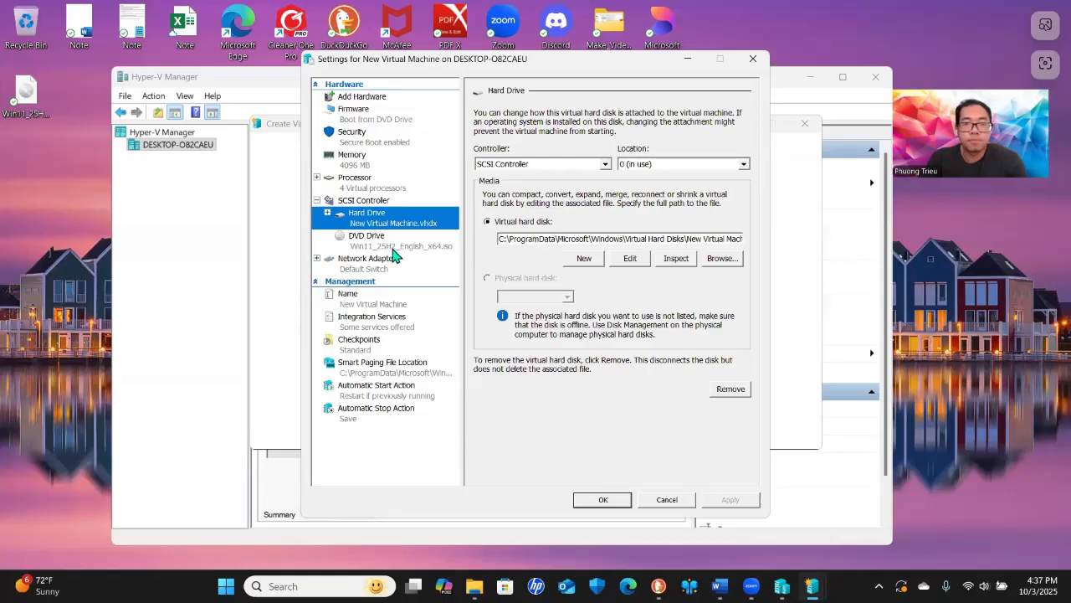
left_click(371, 308)
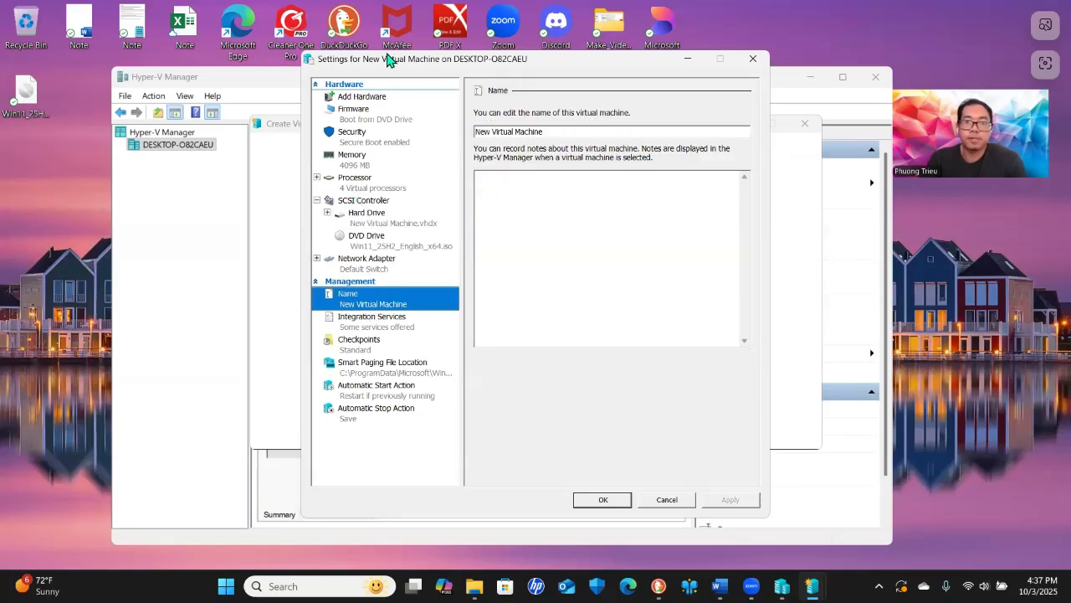
left_click_drag(387, 60, 317, 62)
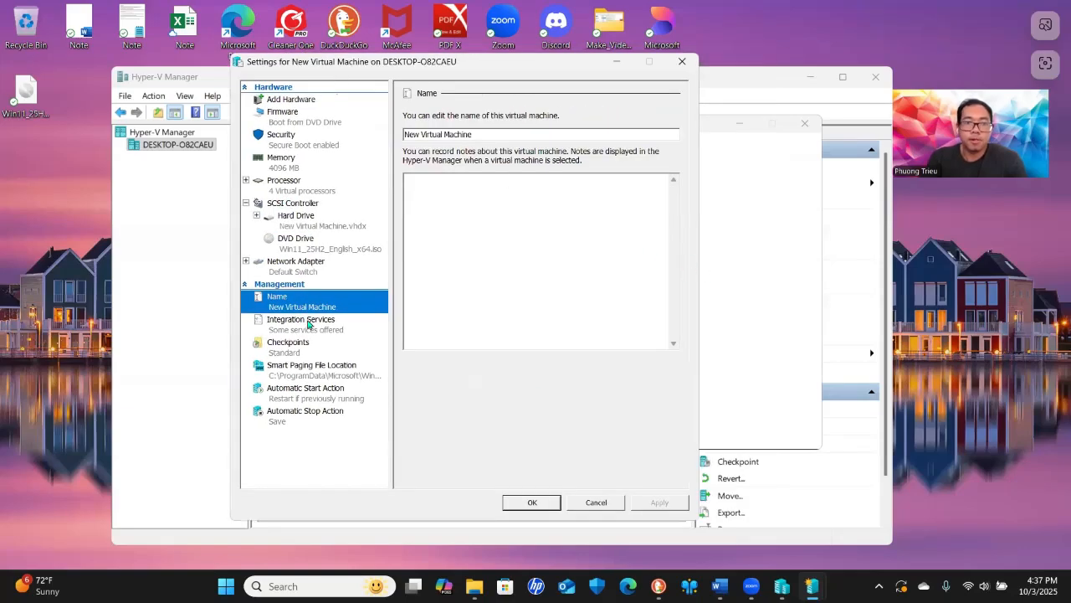
left_click_drag(481, 134, 404, 134)
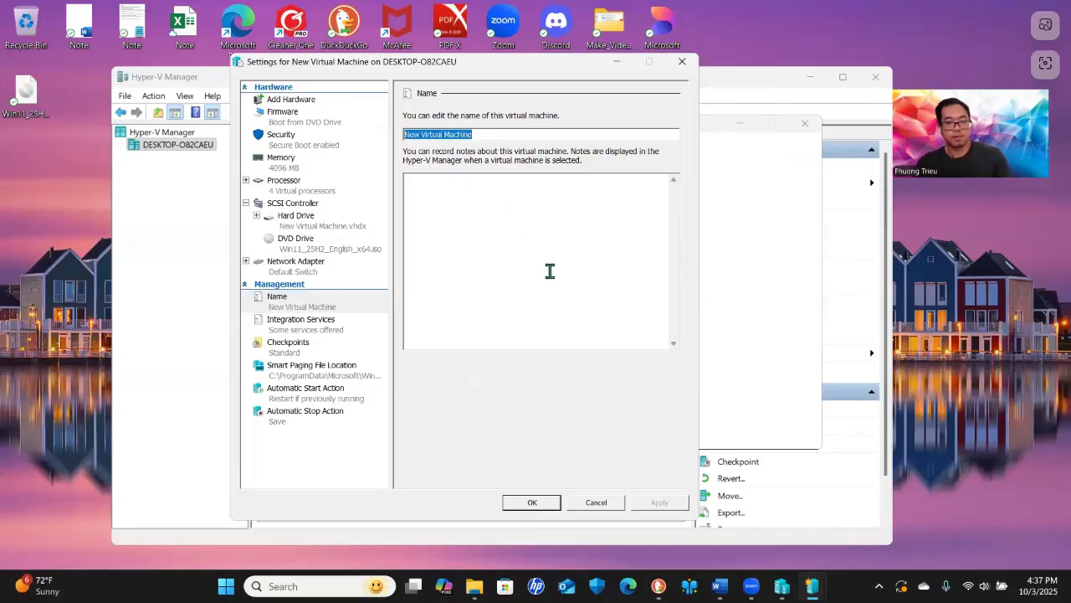
type("Windows")
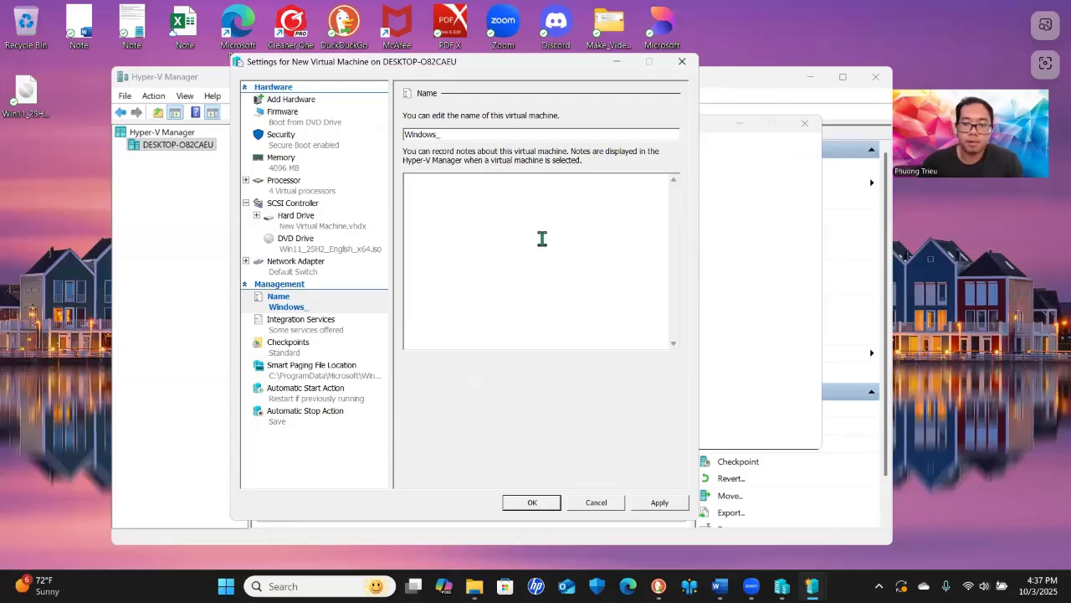
type("_11")
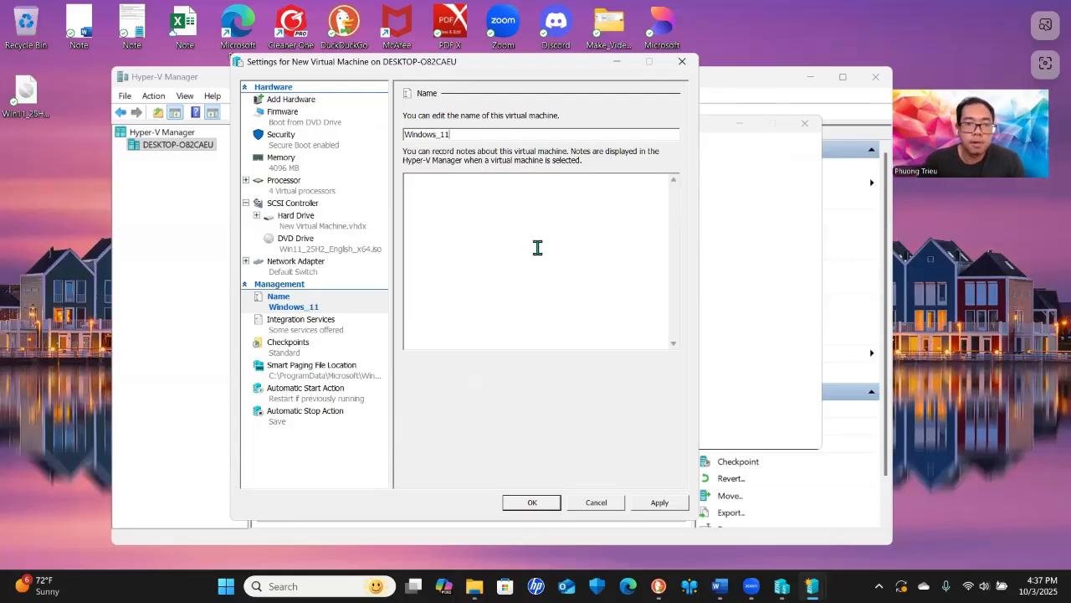
Review the virtual machine's memory allocation and its number of virtual processors.
left_click(280, 170)
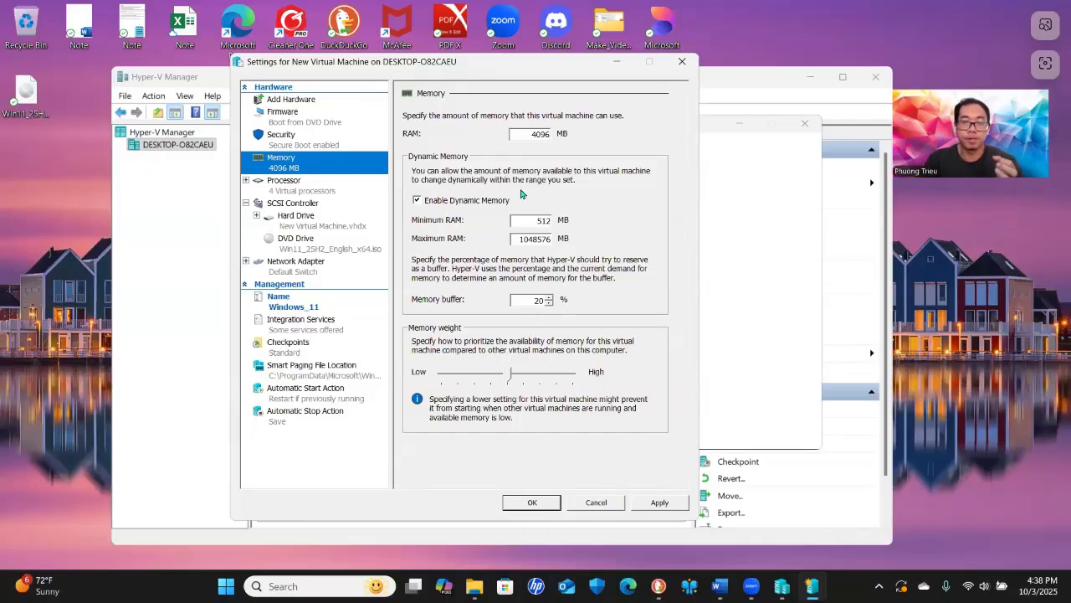
left_click(293, 188)
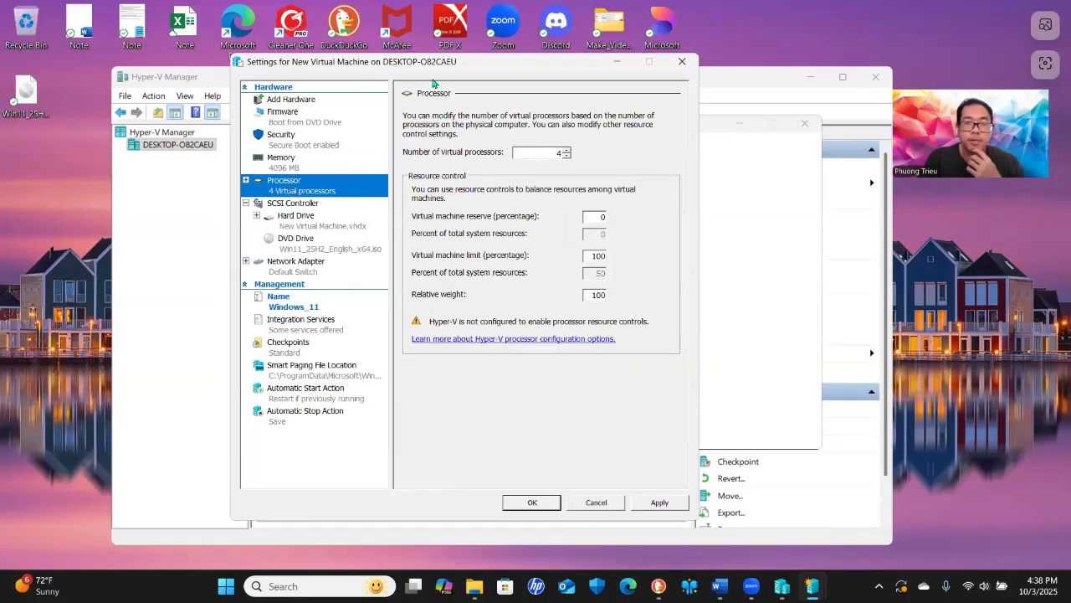
double_click(557, 153)
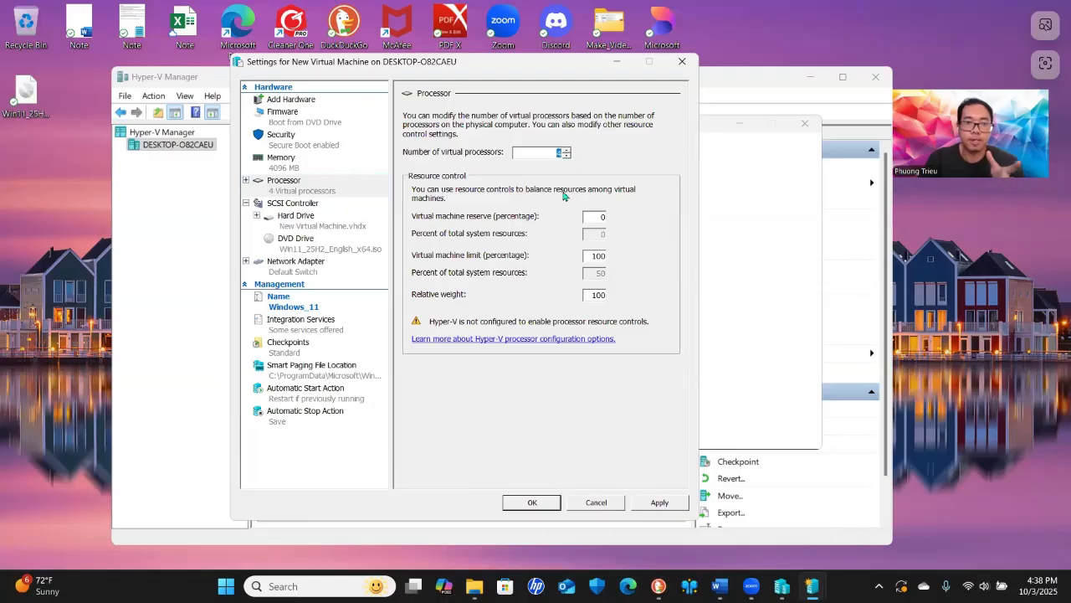
Review the file path and .vhdx extension of the virtual disk in the virtual machine's Hard Drive settings.
left_click(299, 224)
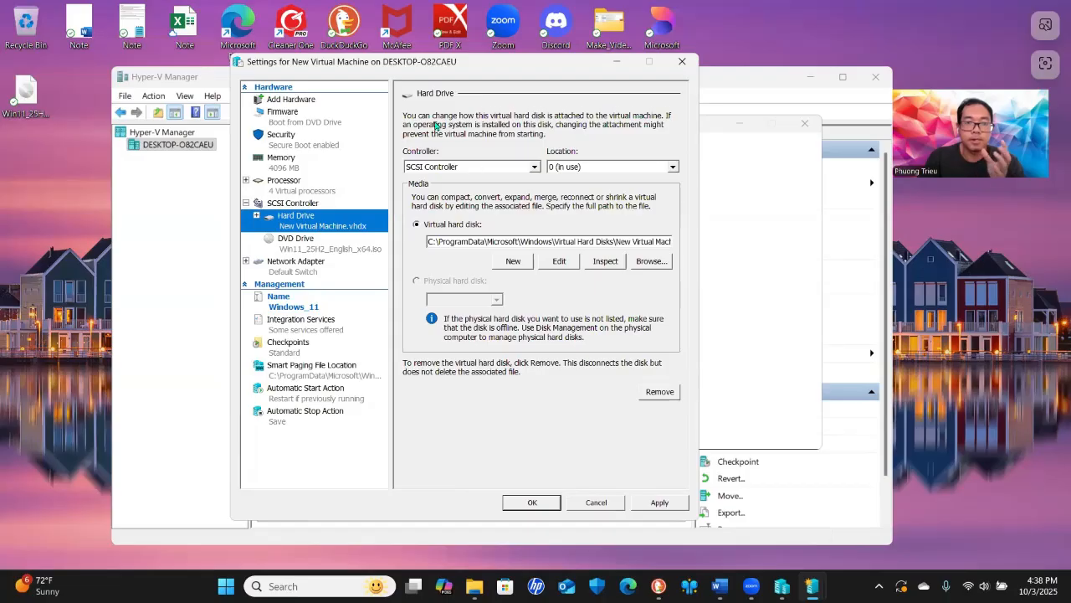
left_click(467, 240)
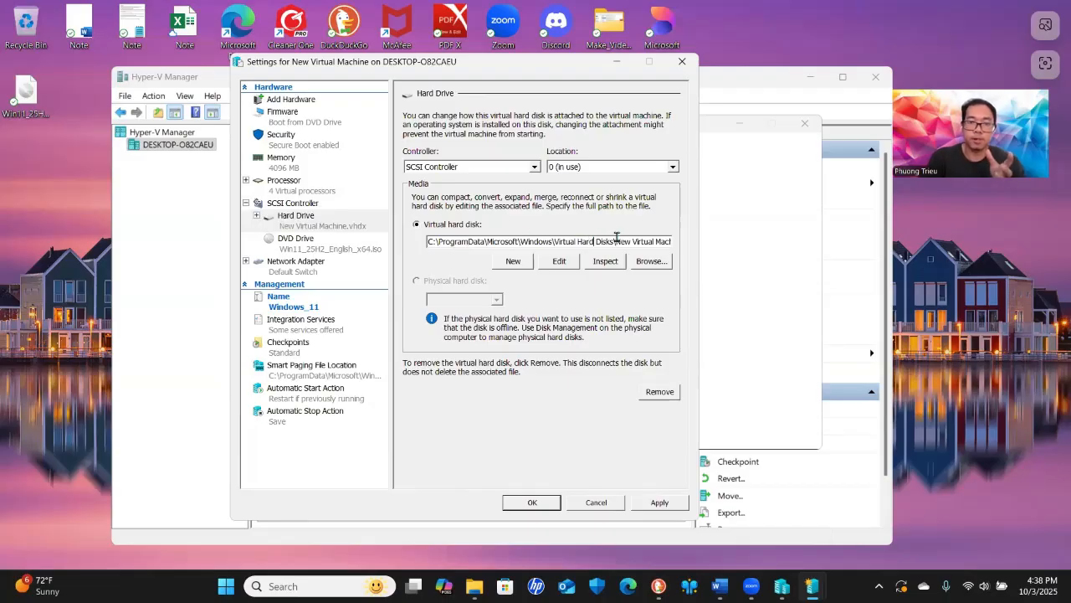
key("End")
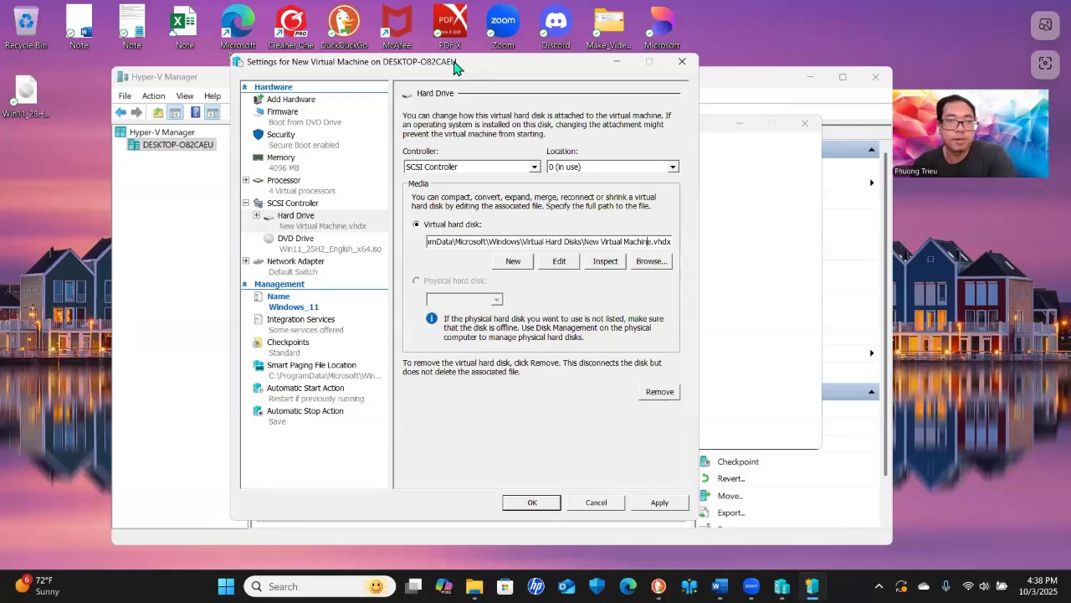
left_click_drag(459, 69, 569, 79)
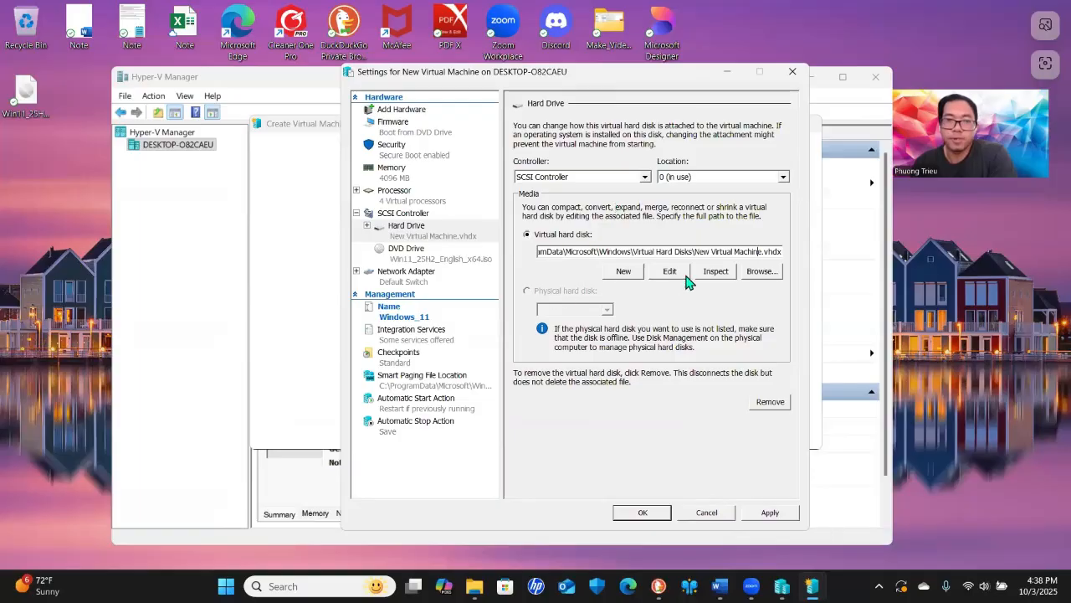
left_click_drag(694, 251, 790, 251)
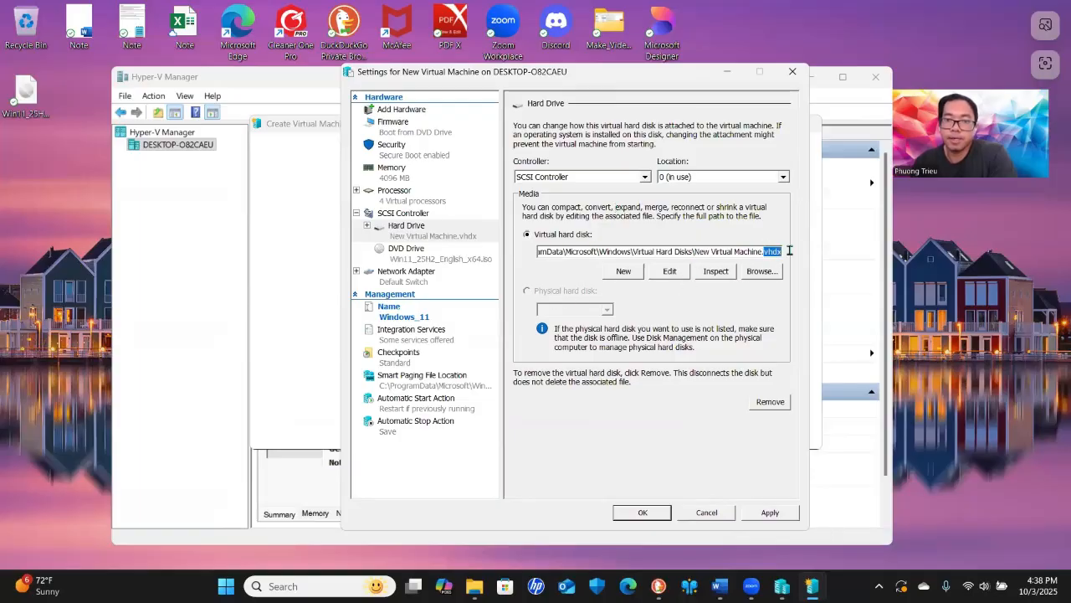
left_click(720, 251)
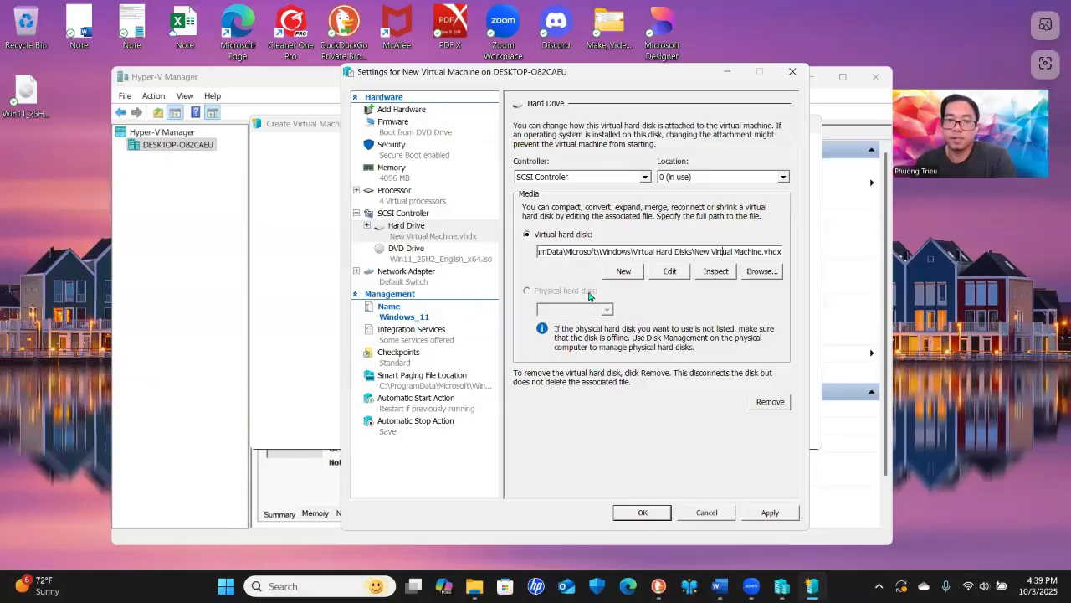
Browse to the Virtual Hard Disks folder and permanently delete the New Virtual Machine disk file, leaving the file selection without choosing a disk.
left_click(756, 278)
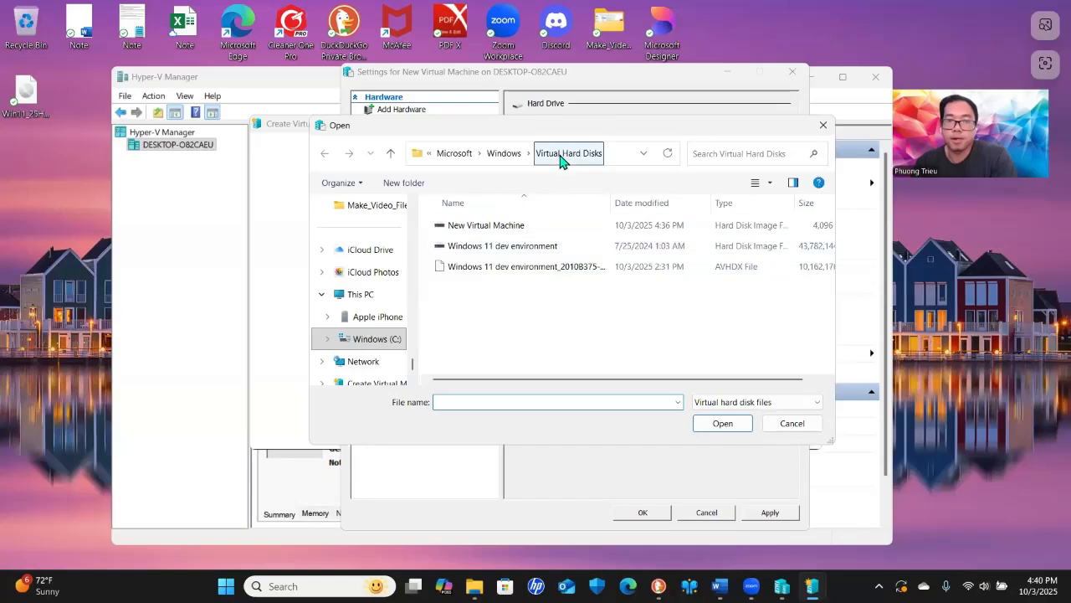
left_click(614, 159)
left_click(542, 310)
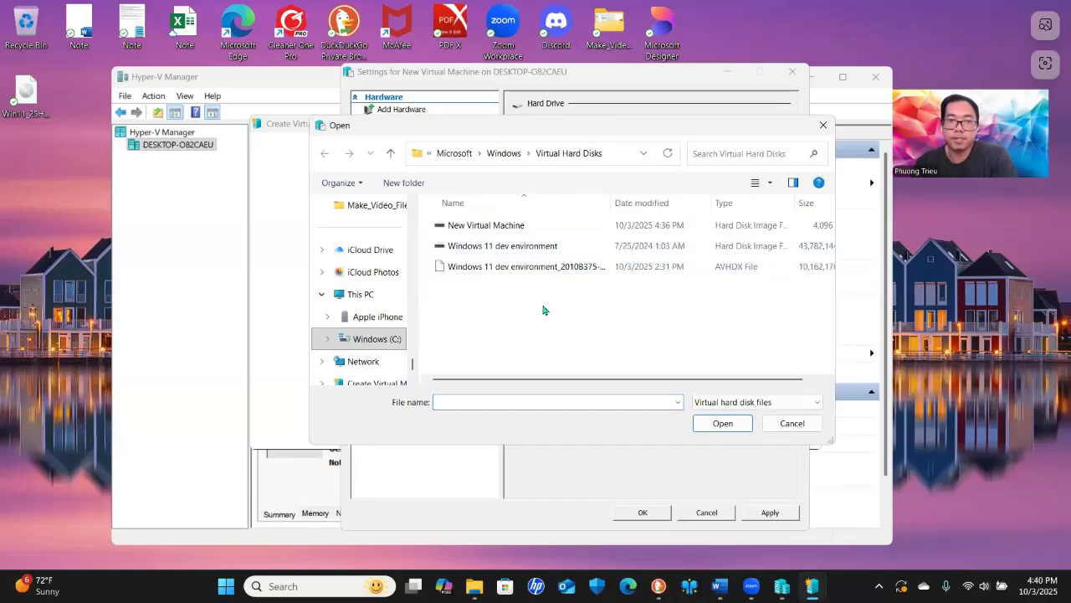
left_click(490, 228)
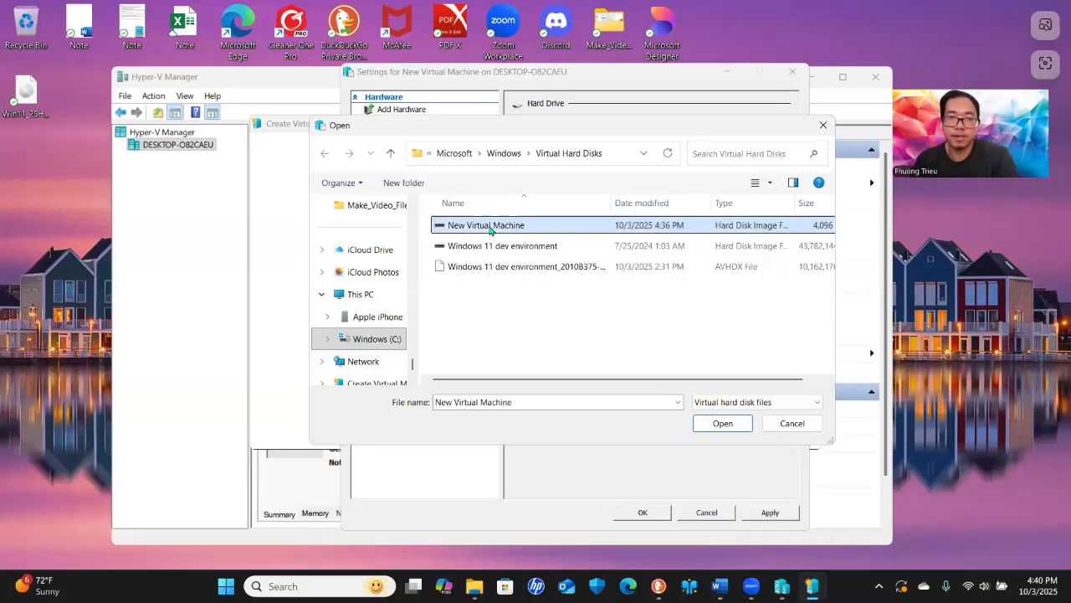
key("shift+Delete")
left_click(593, 334)
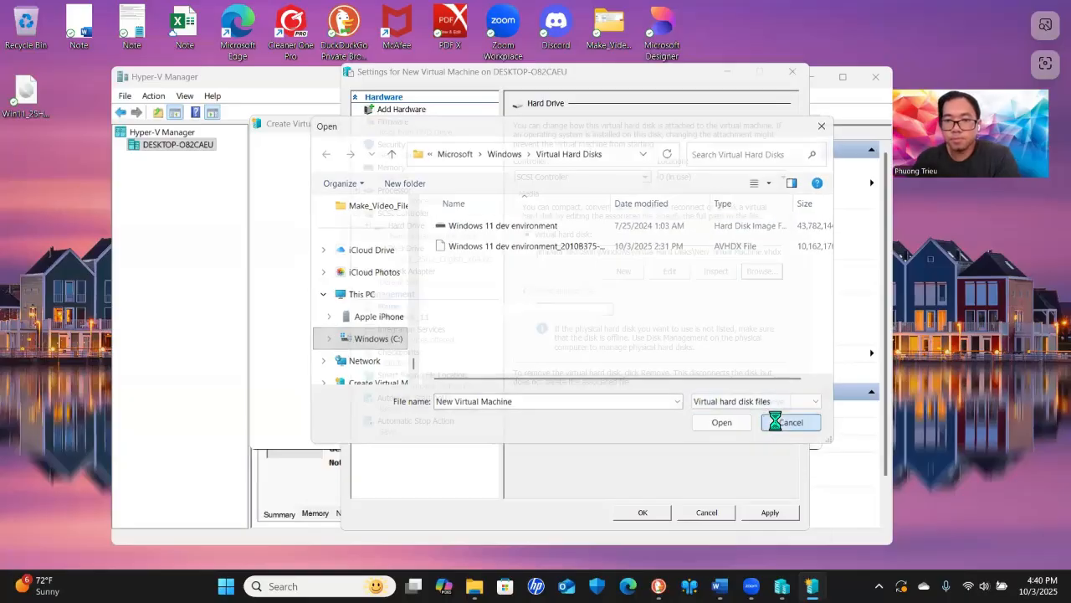
left_click(789, 422)
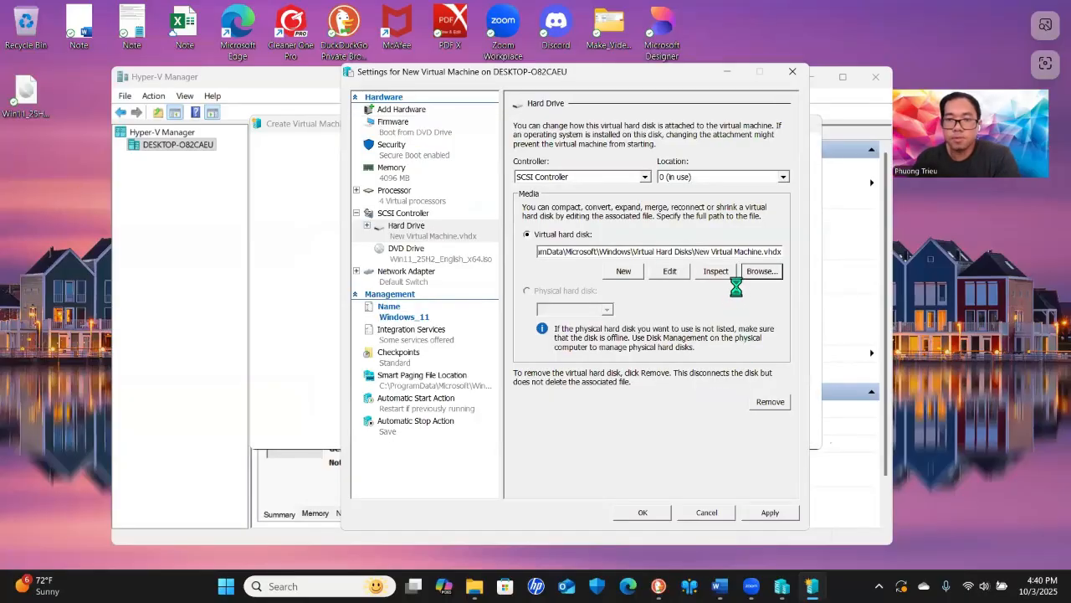
Start a new dynamically expanding virtual hard disk named Windows_11.vhdx in the default Virtual Hard Disks folder.
left_click(624, 272)
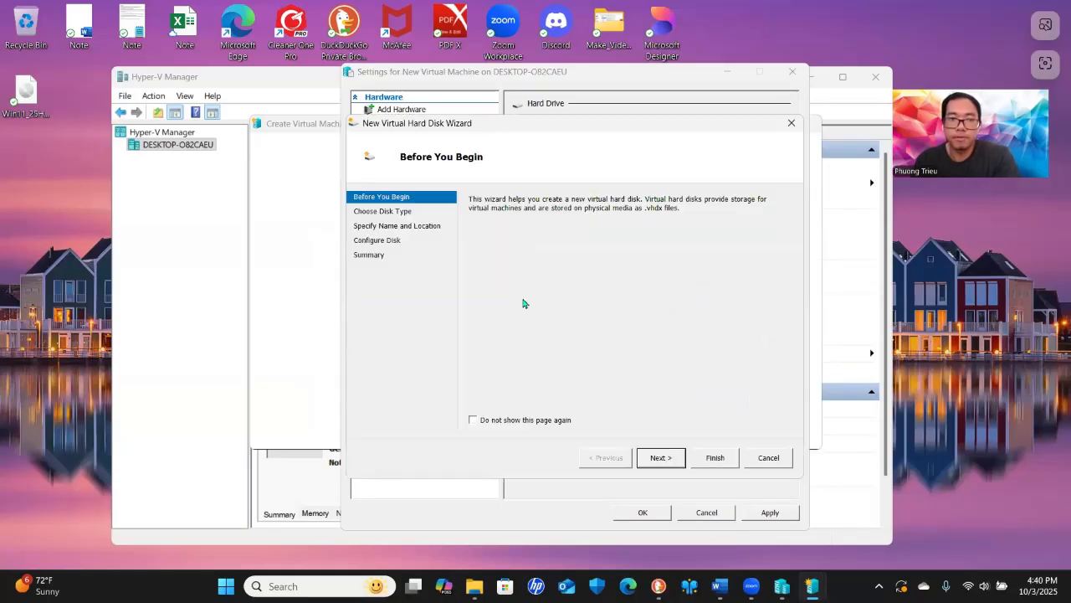
left_click(660, 458)
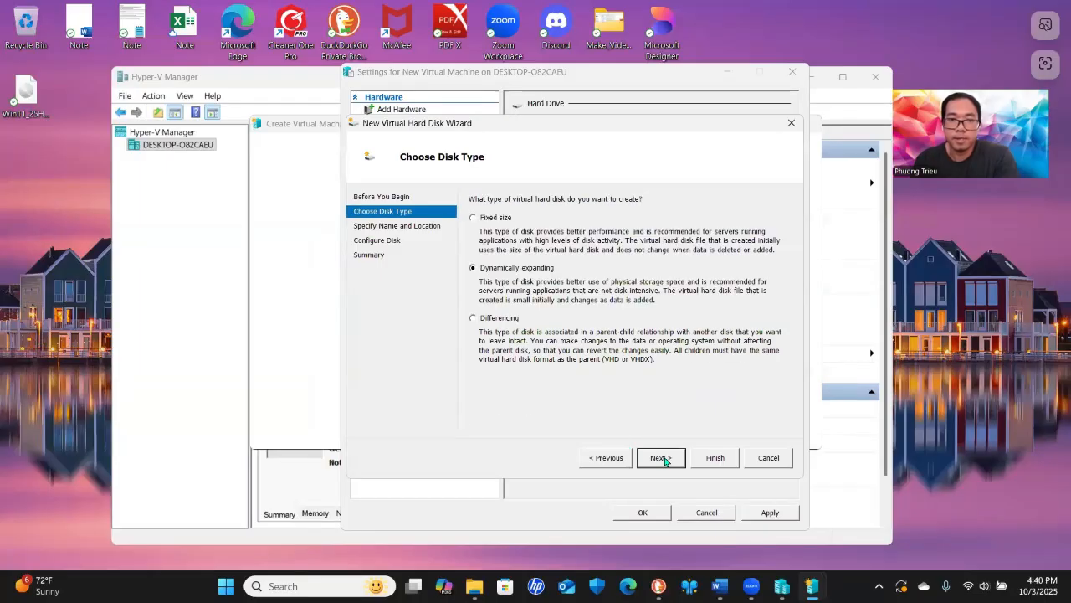
left_click(661, 458)
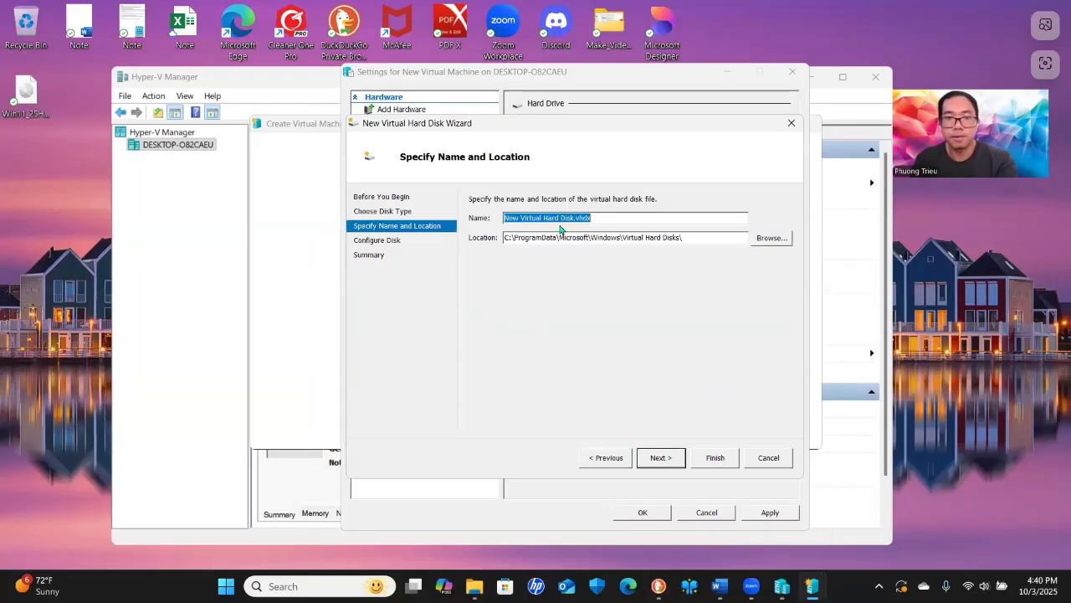
left_click_drag(574, 217, 490, 218)
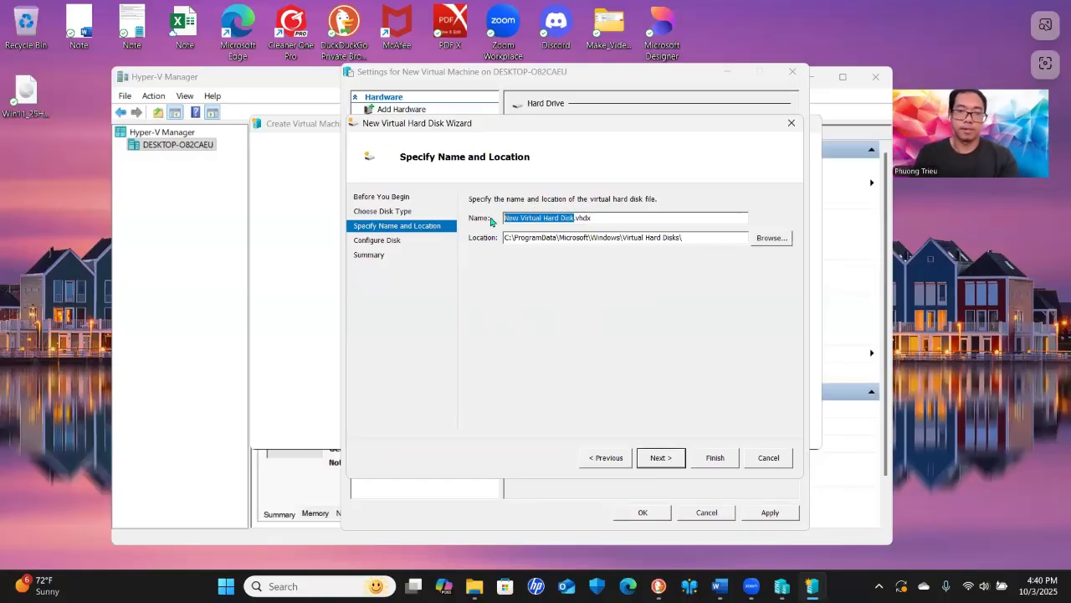
type("Windo")
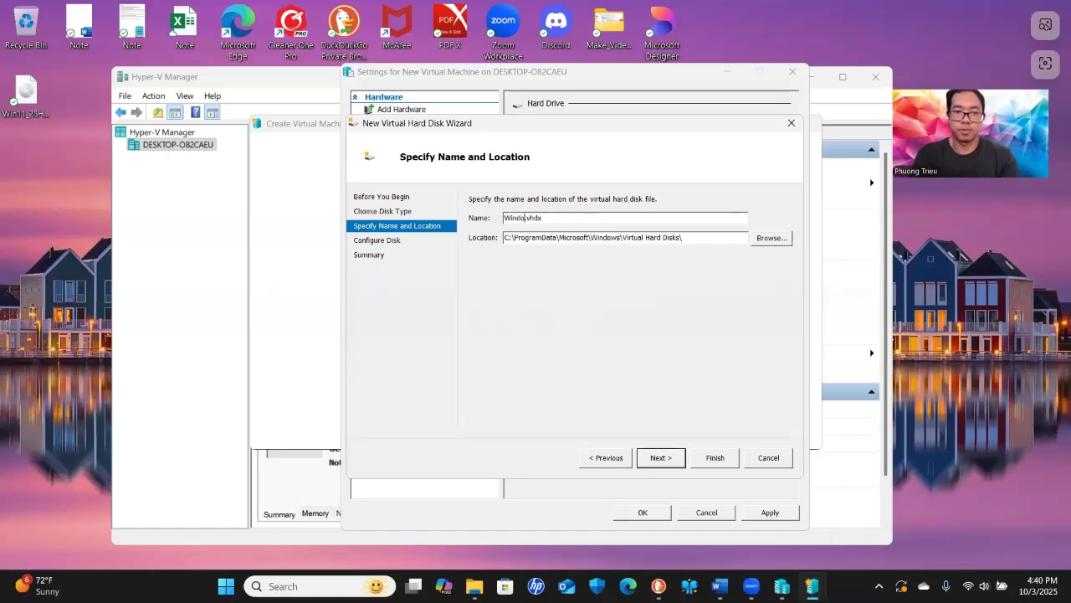
type("ws_11")
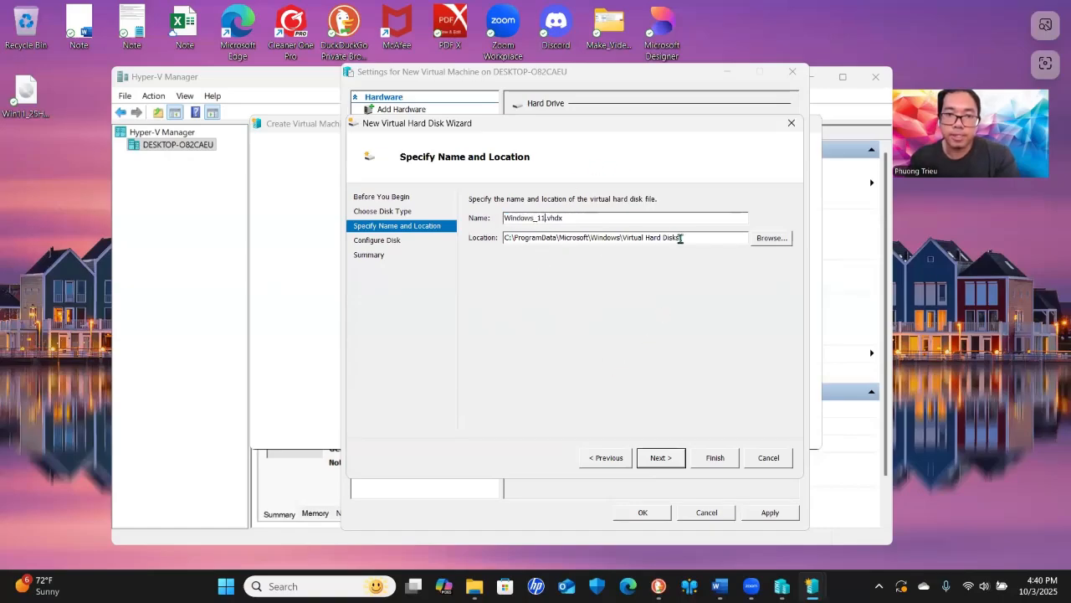
left_click(665, 460)
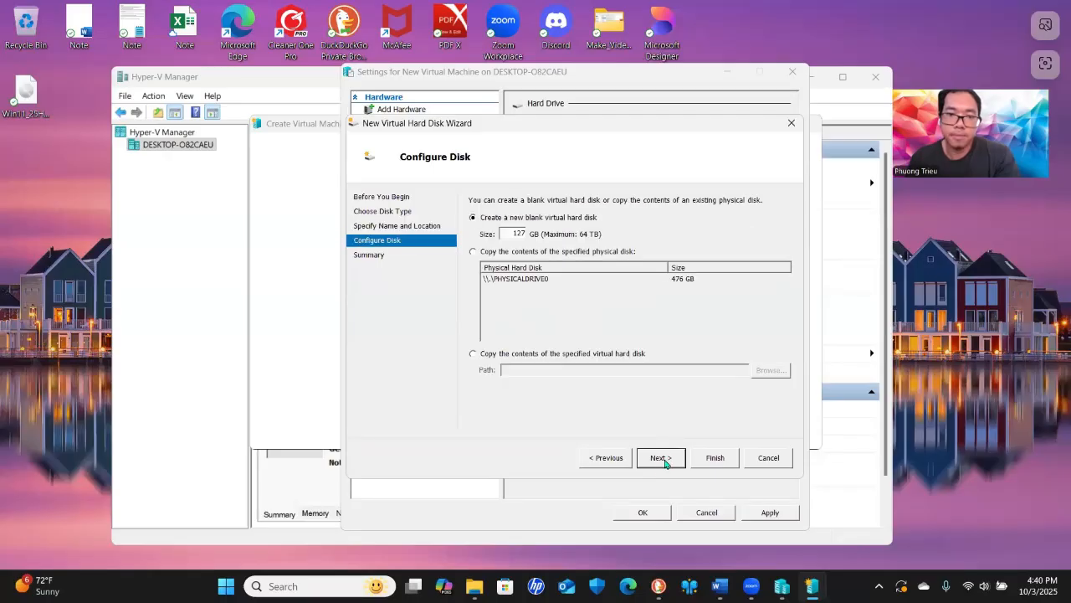
Set the new blank virtual hard disk's size to 50 GB and create the disk.
double_click(517, 233)
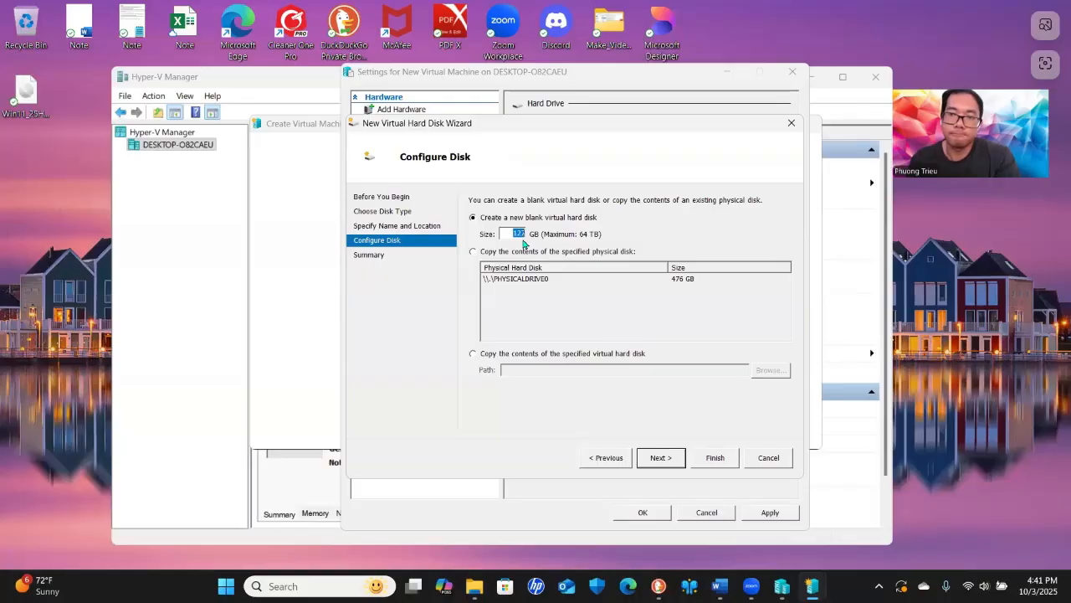
type("50")
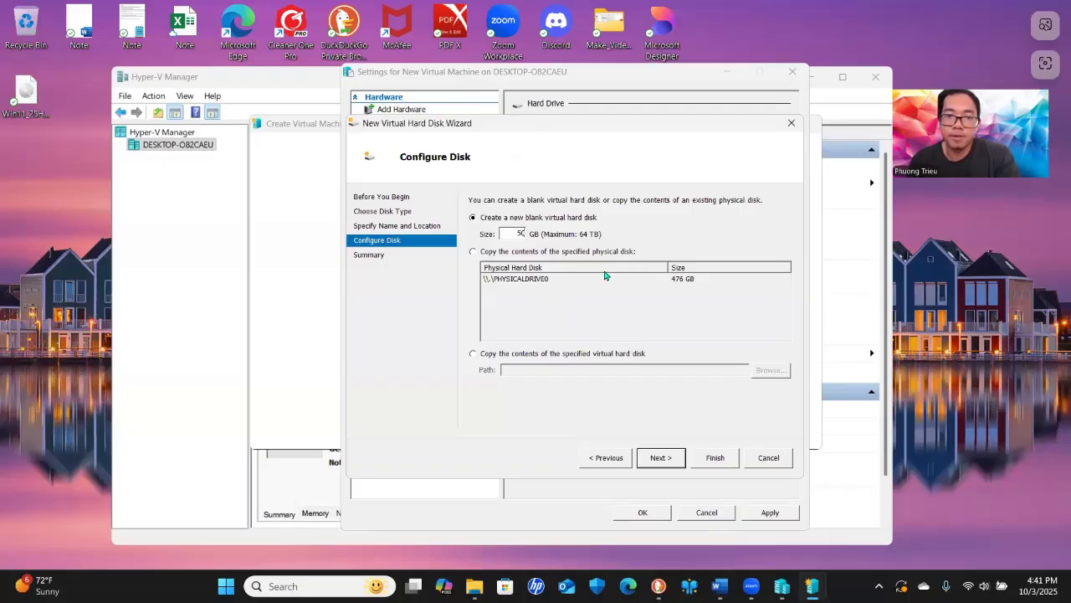
double_click(516, 232)
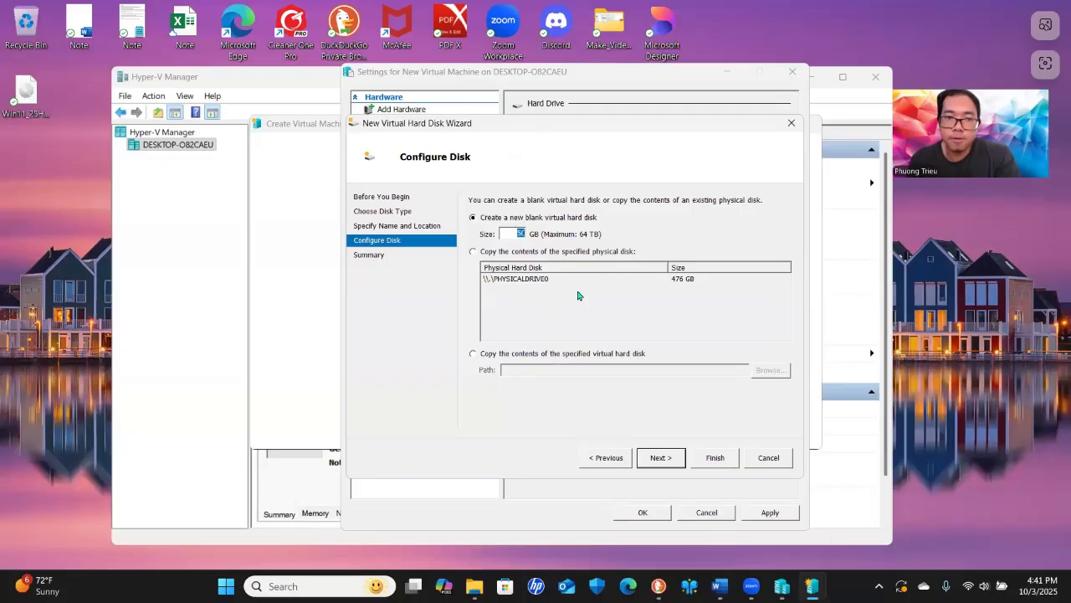
left_click(661, 459)
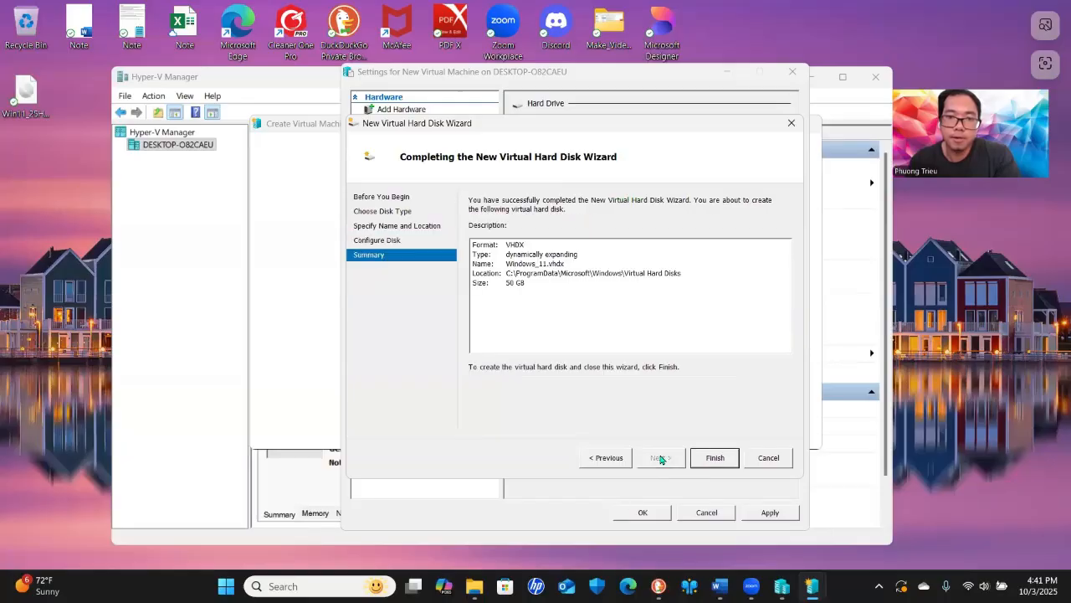
left_click(710, 458)
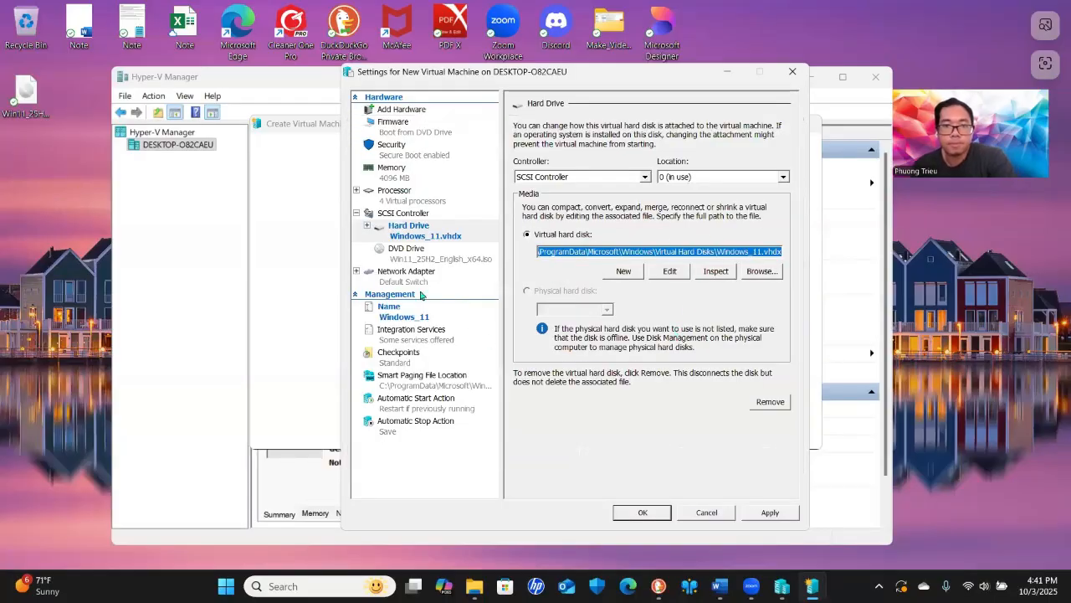
Check the DVD drive's image file and the network adapter's virtual switch, and save the virtual machine's settings.
left_click(408, 261)
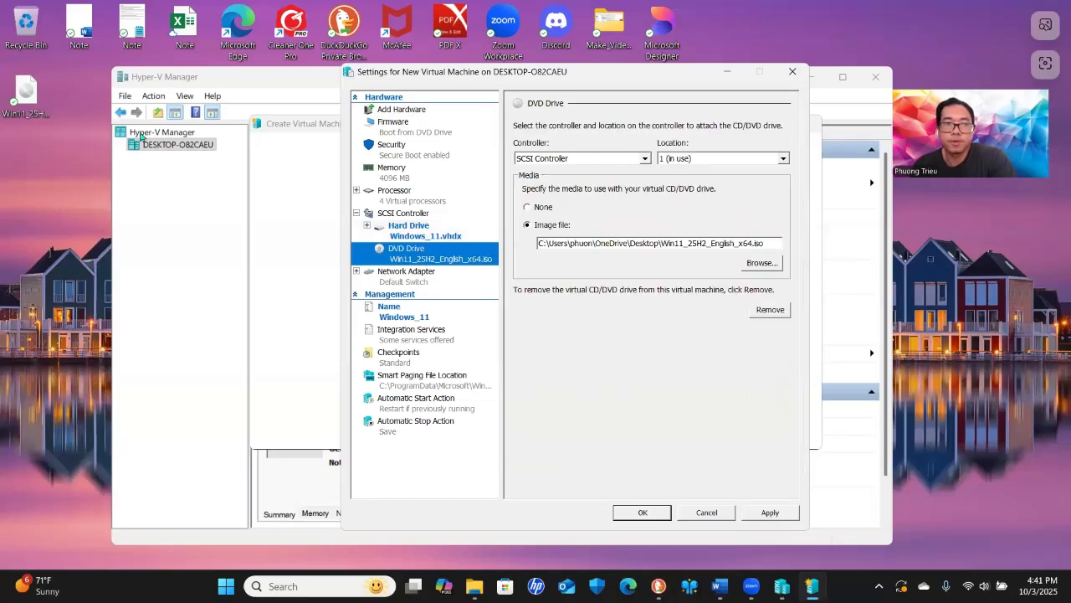
left_click(17, 114)
left_click(609, 324)
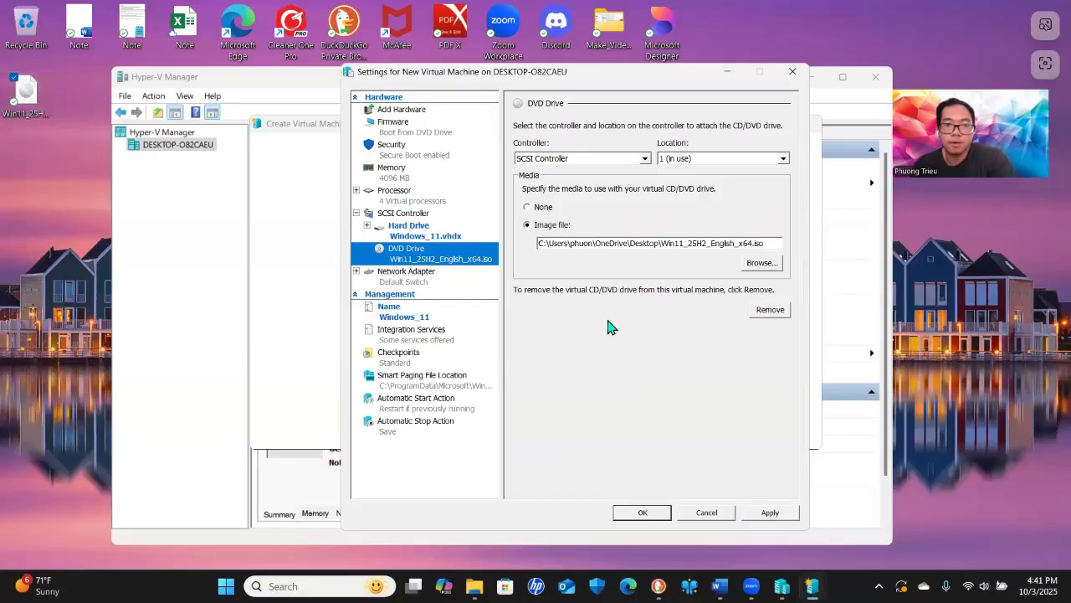
left_click(416, 279)
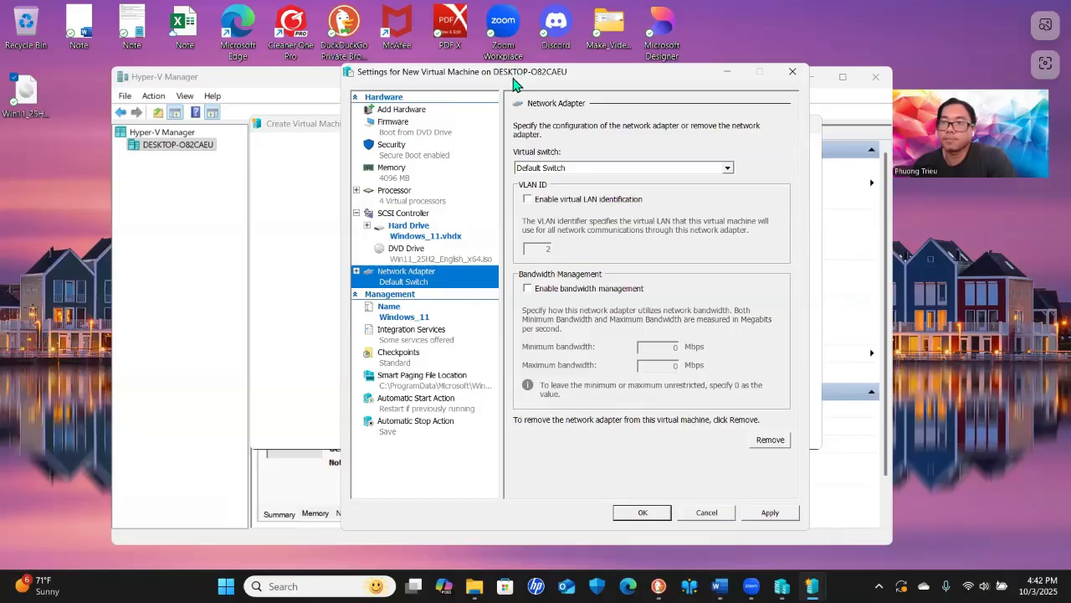
left_click(782, 513)
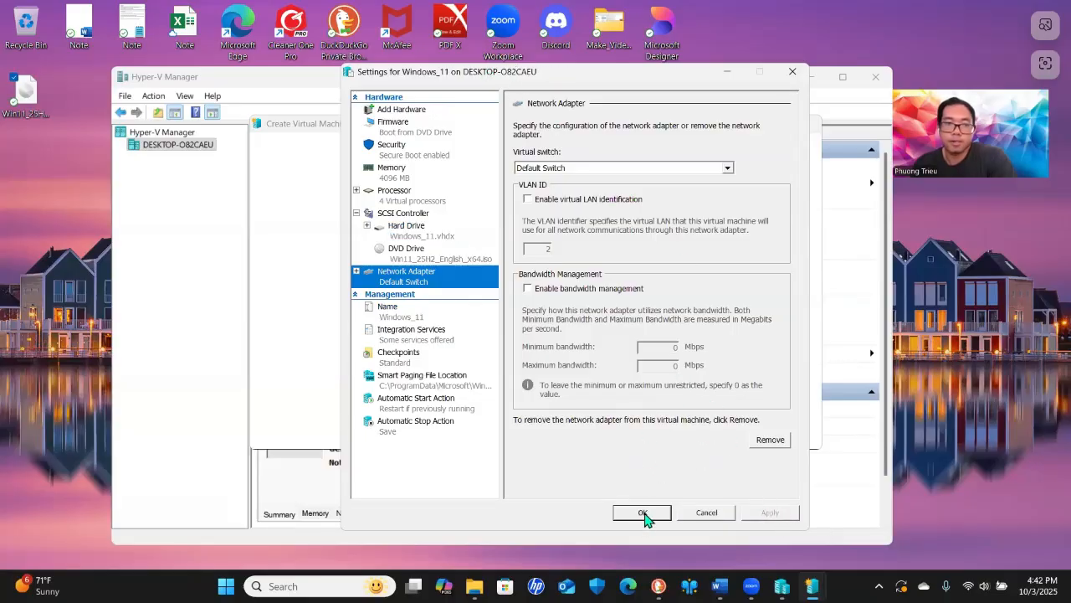
left_click(644, 514)
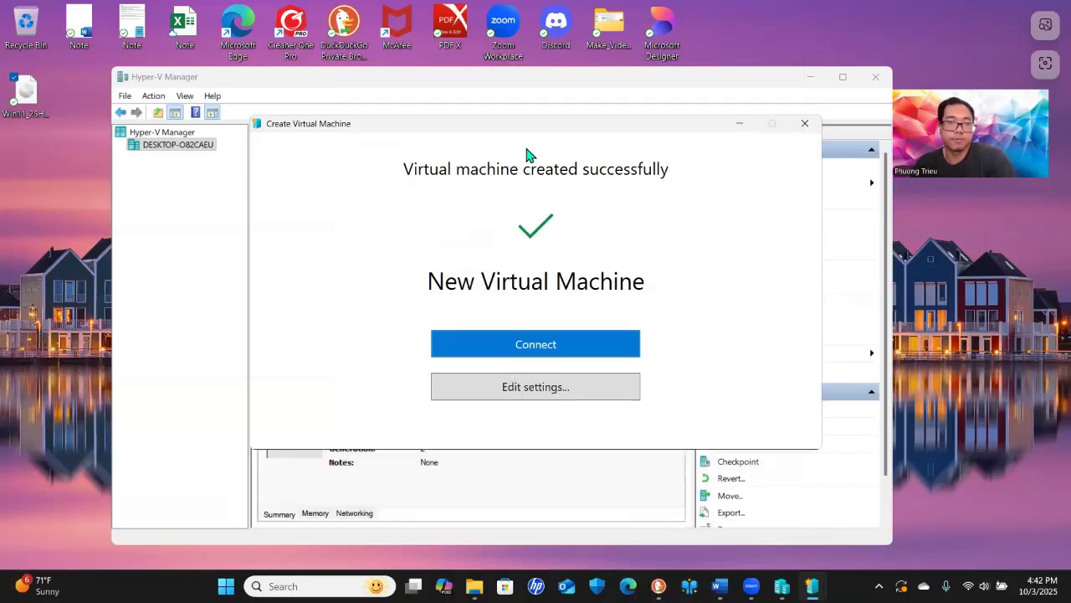
Connect to the Windows_11 virtual machine and start it.
left_click(542, 350)
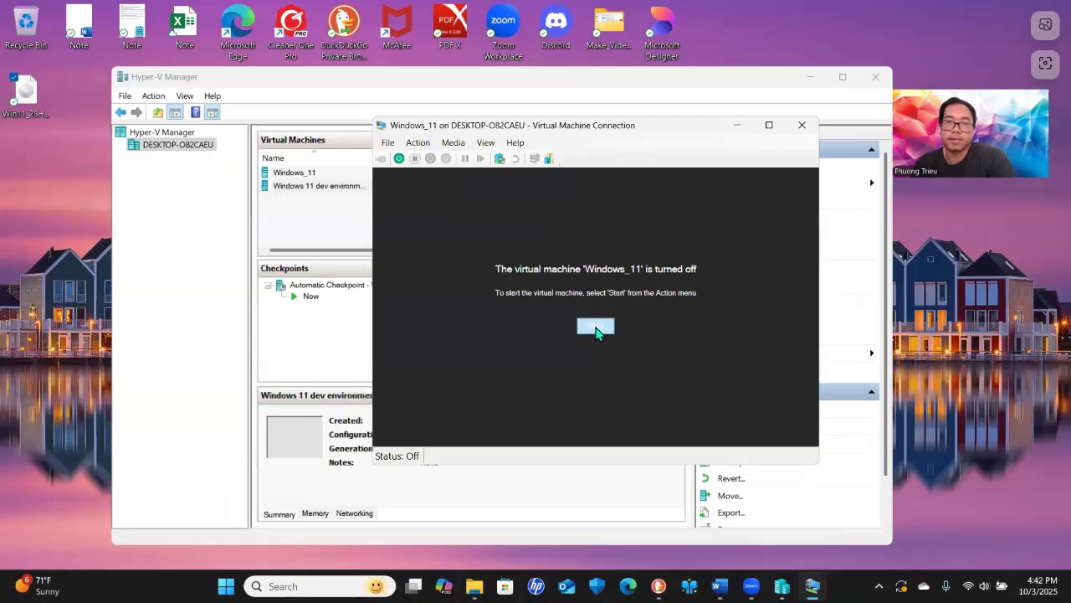
left_click(596, 327)
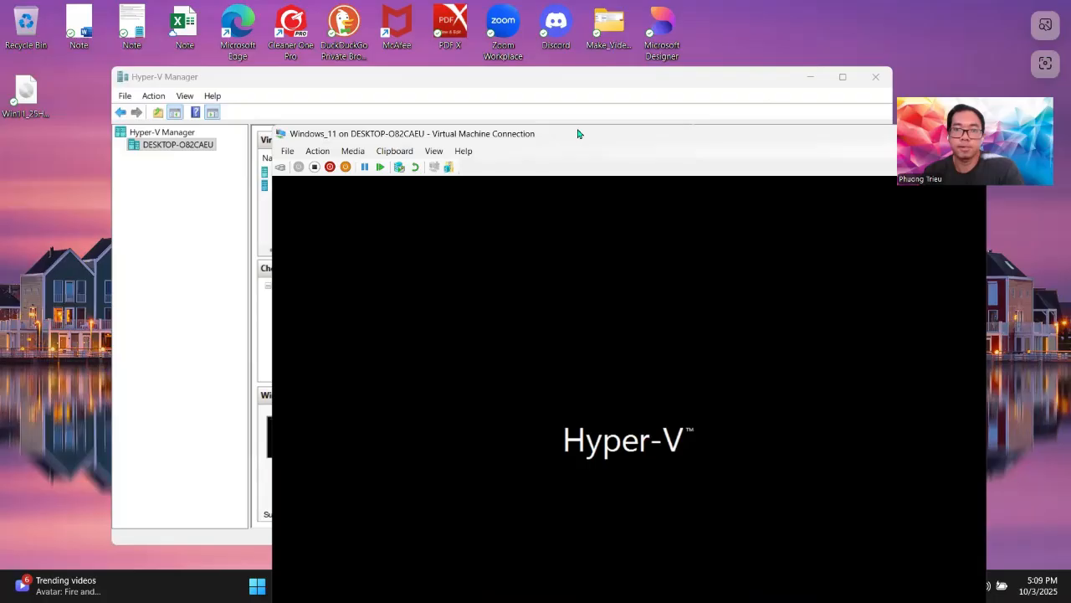
left_click_drag(578, 134, 500, 76)
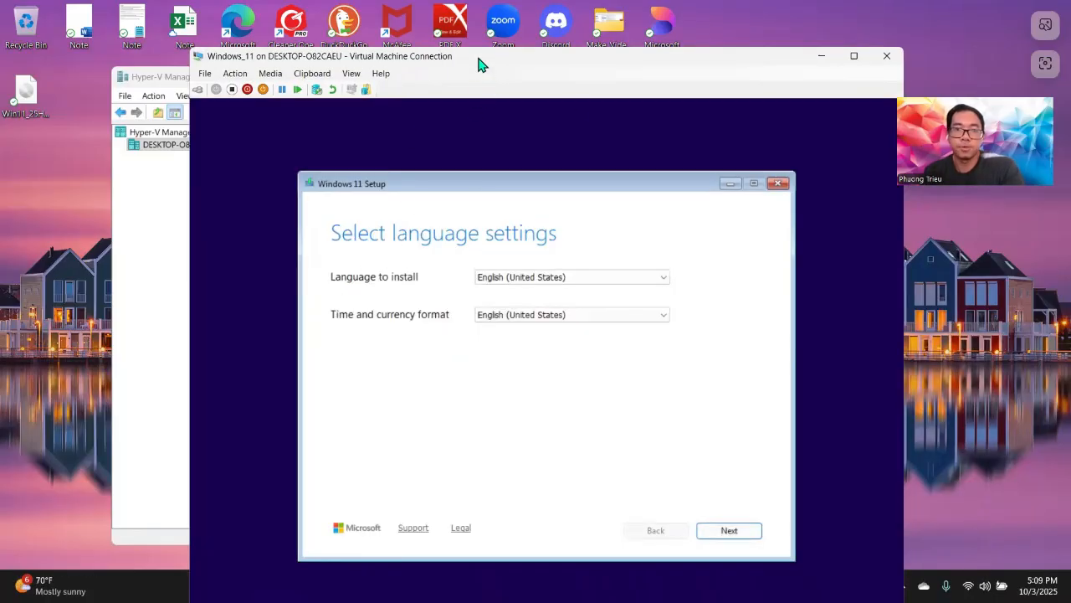
Accept English (United States) for language and time format and the US keyboard in Windows 11 Setup.
left_click_drag(575, 187, 565, 158)
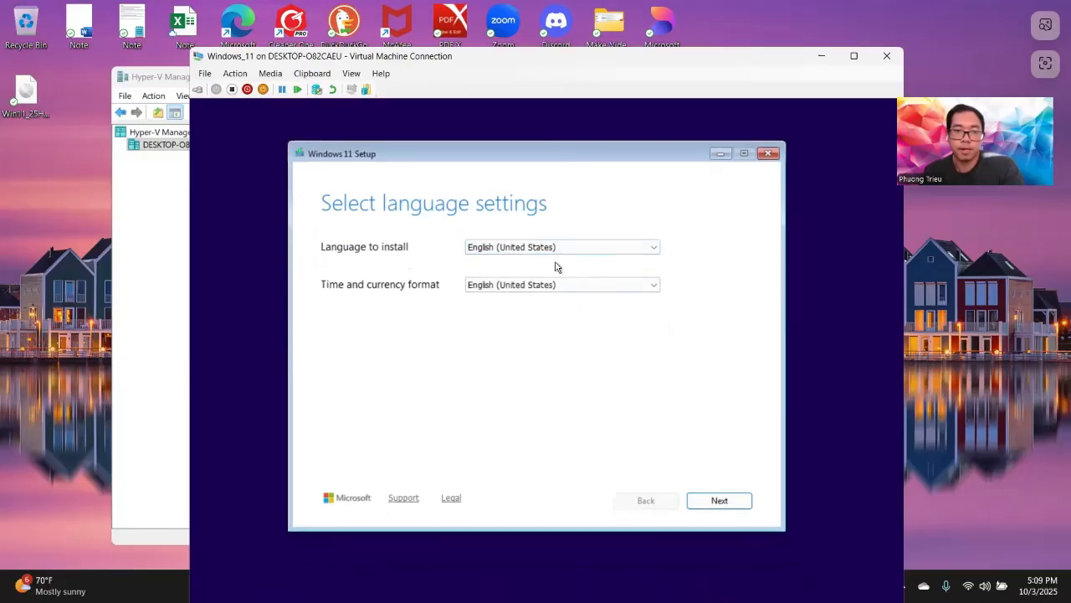
left_click(724, 503)
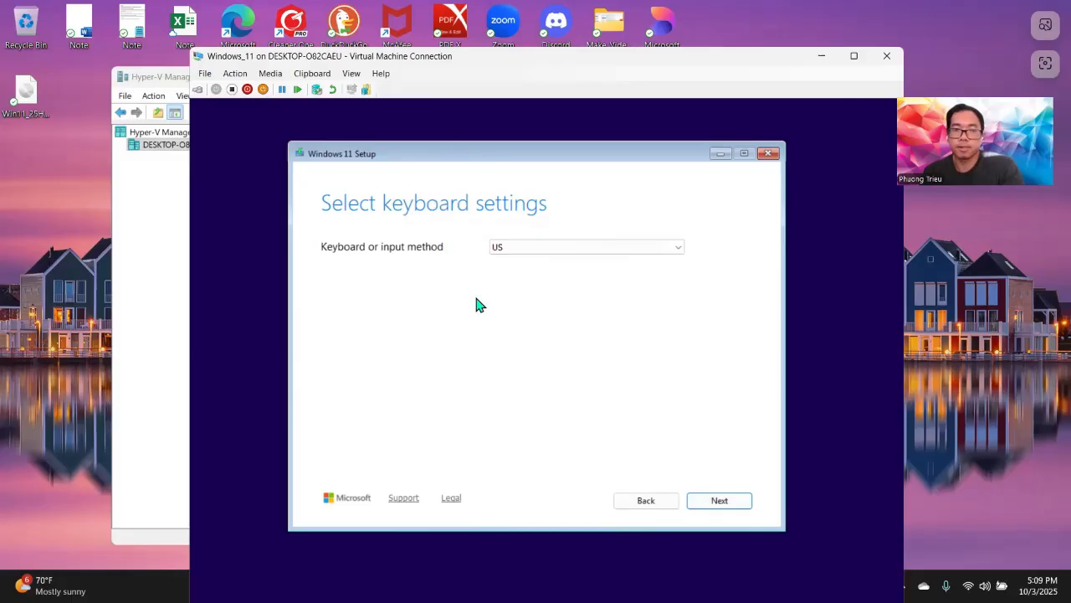
left_click(722, 502)
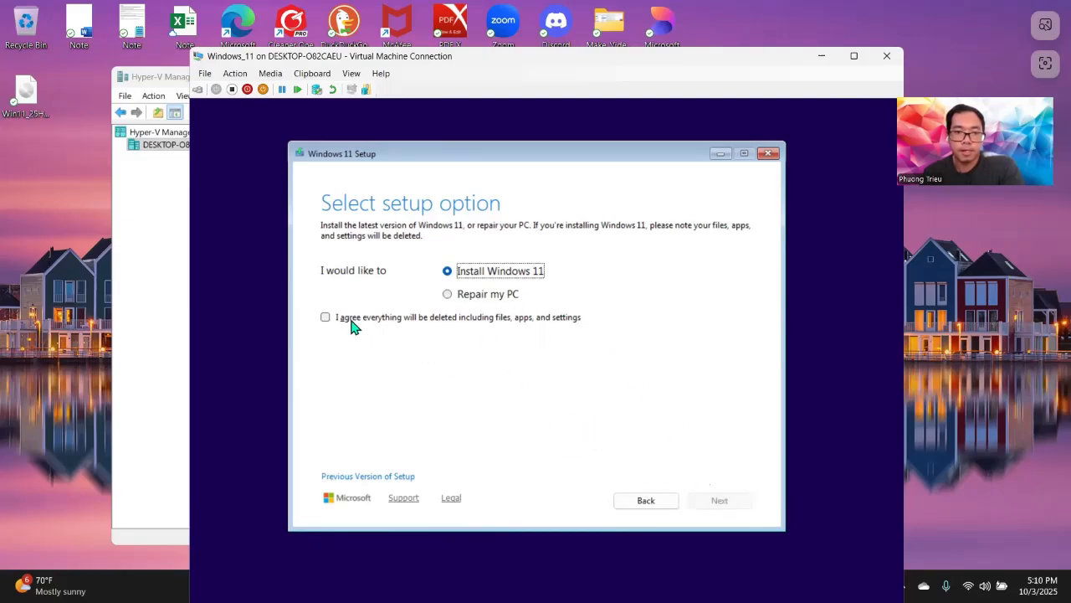
Choose to install Windows 11, agree that everything will be deleted, and continue without a product key.
left_click(379, 323)
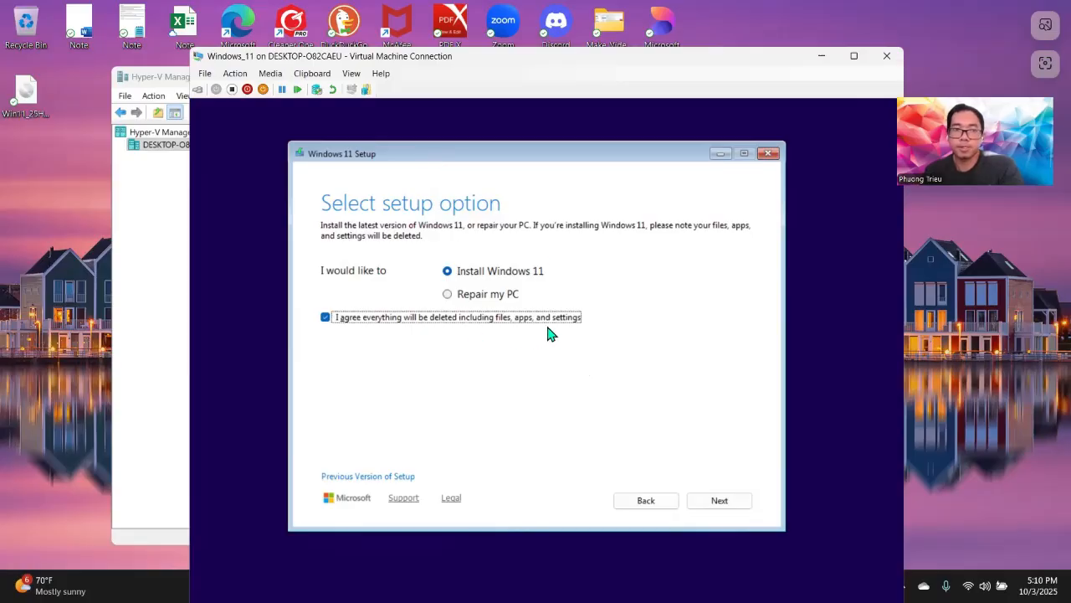
mouse_move(519, 159)
left_mouse_down()
mouse_move(513, 142)
mouse_move(518, 157)
left_mouse_up()
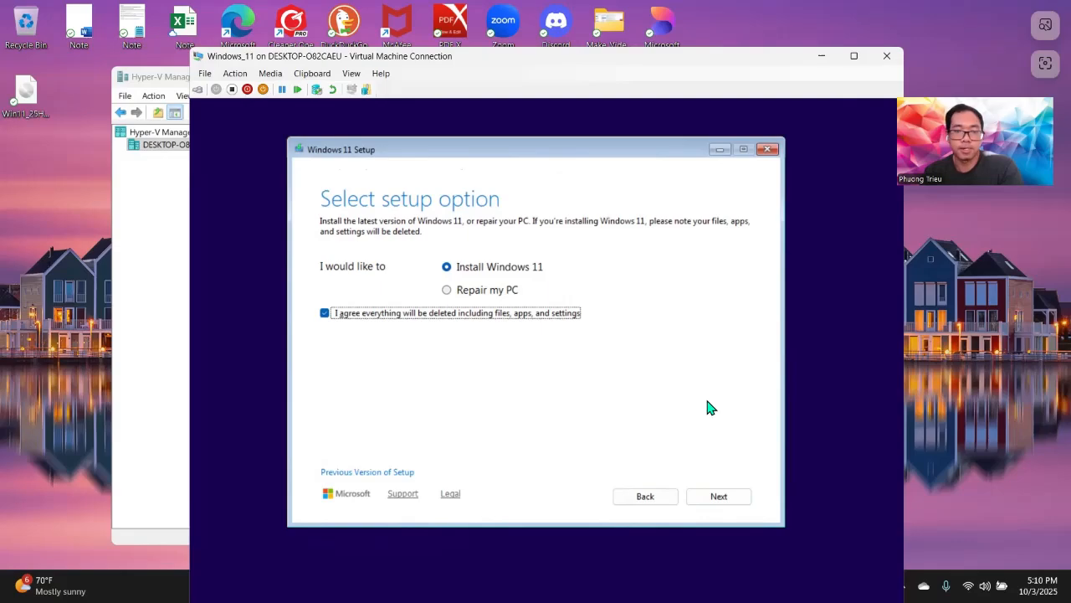
left_click(721, 501)
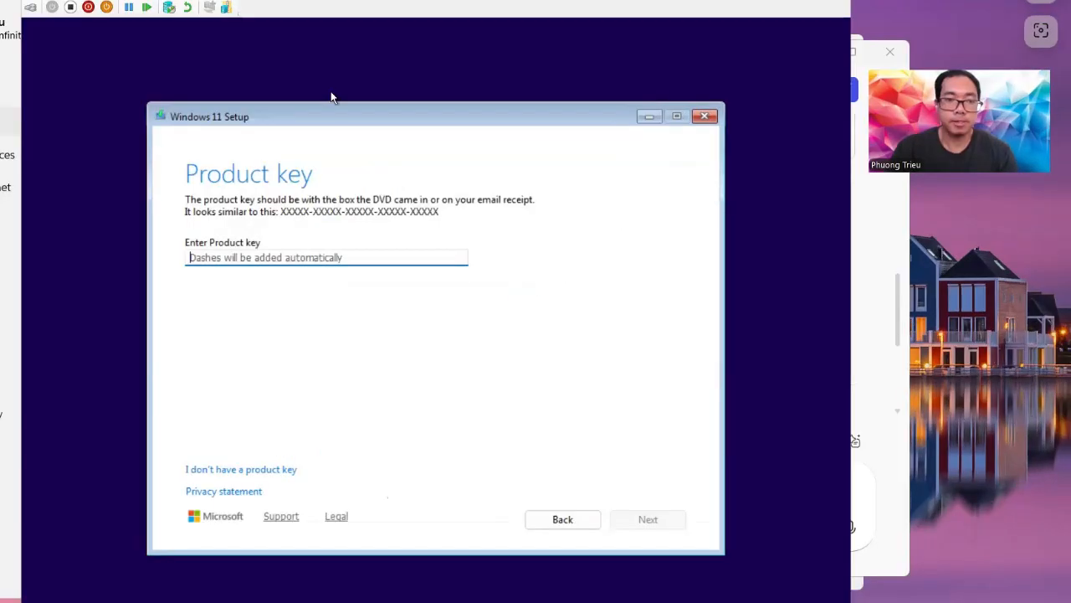
left_click(270, 470)
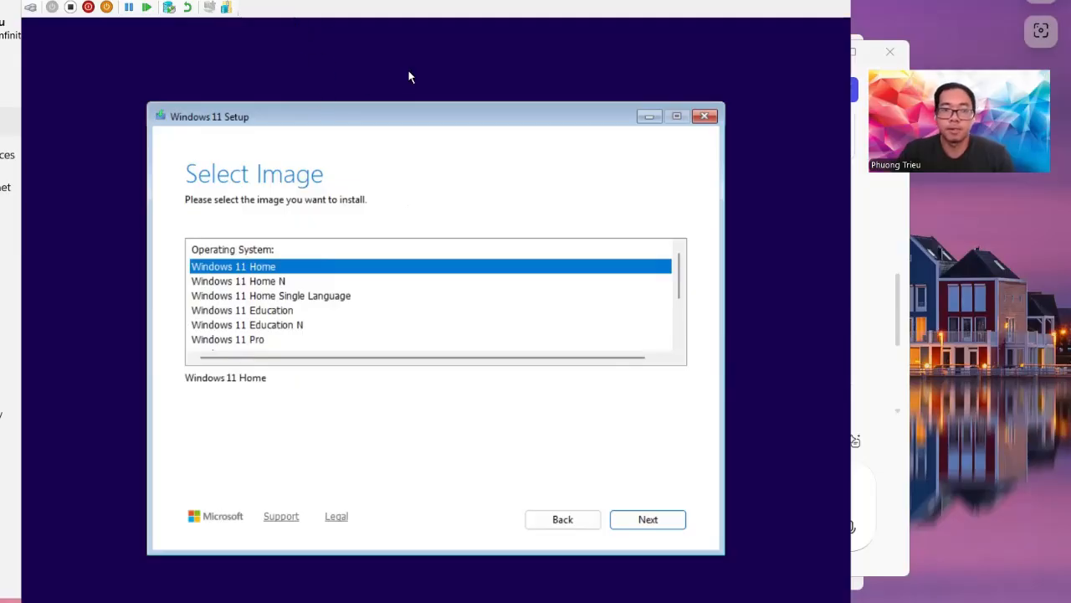
Try to continue the setup with Windows 11 Pro as the image to install.
scroll(325, 278, "down", 2)
scroll(324, 278, "up", 2)
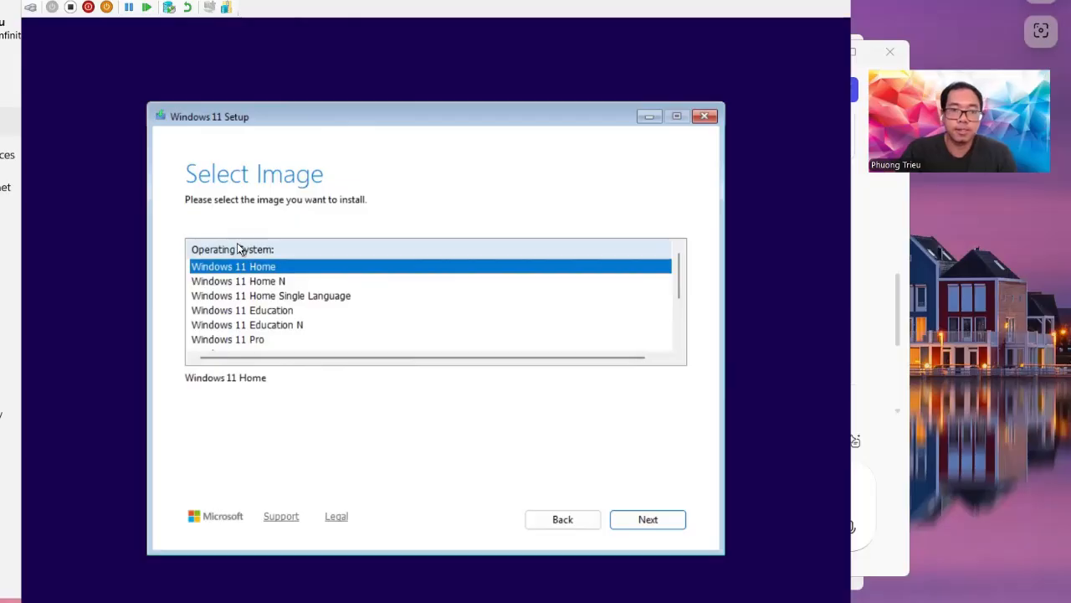
key("Down")
key("Up")
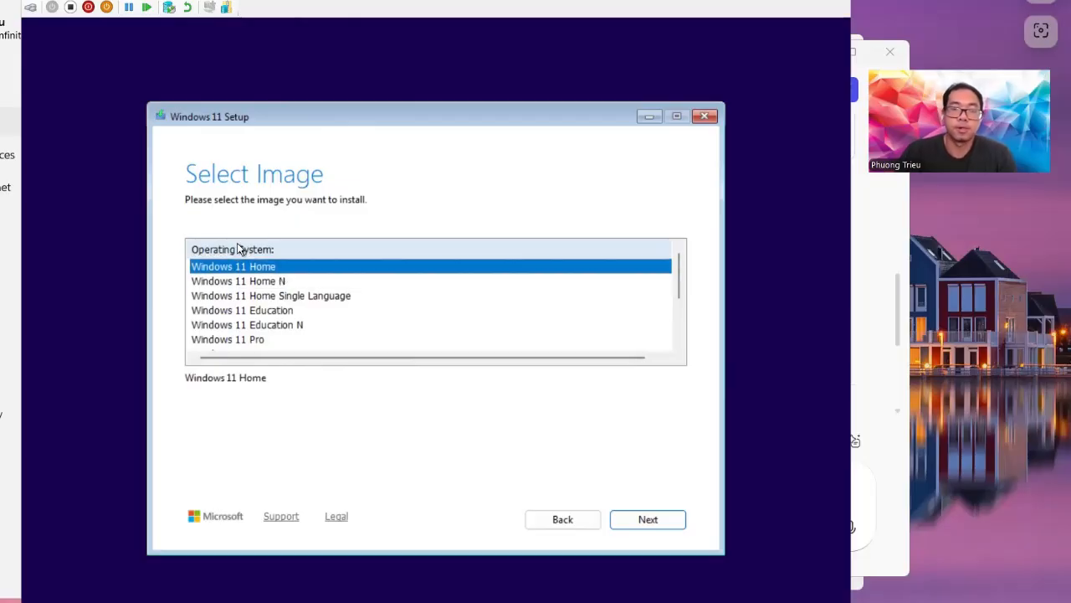
key("Down")
key("Down")
key("Down")
key("Down")
key("Down")
key("Down")
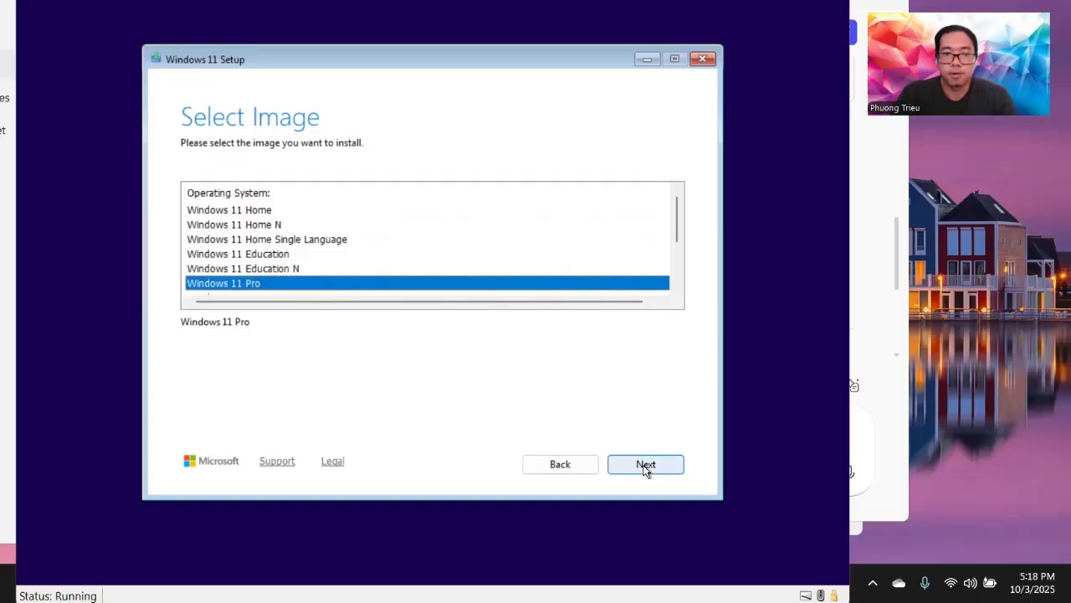
left_click(648, 519)
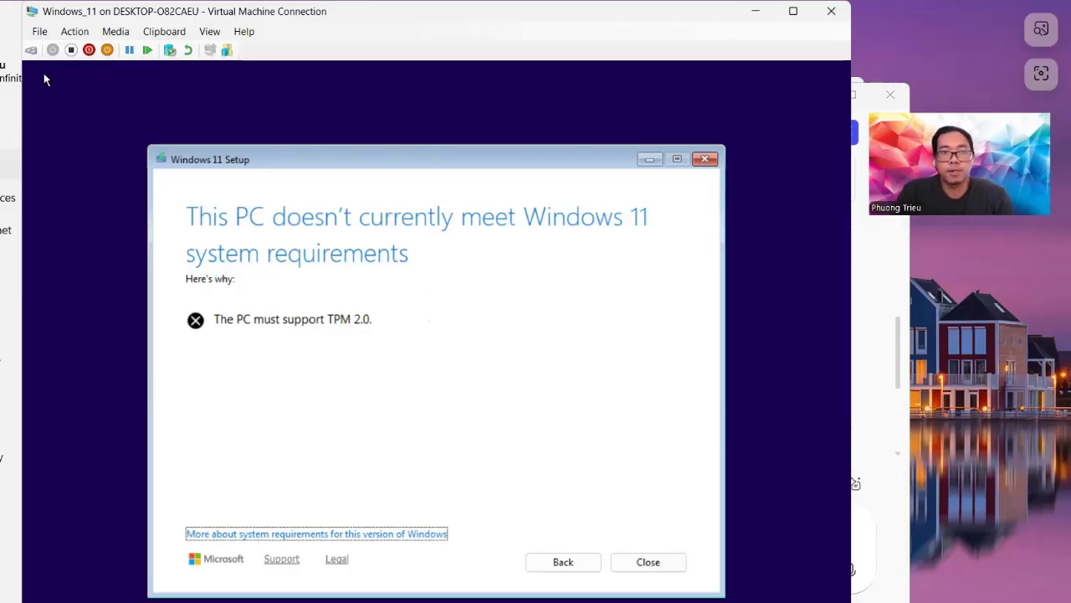
Turn off the Windows_11 virtual machine, then enable the Trusted Platform Module in its security settings and save.
left_click(71, 49)
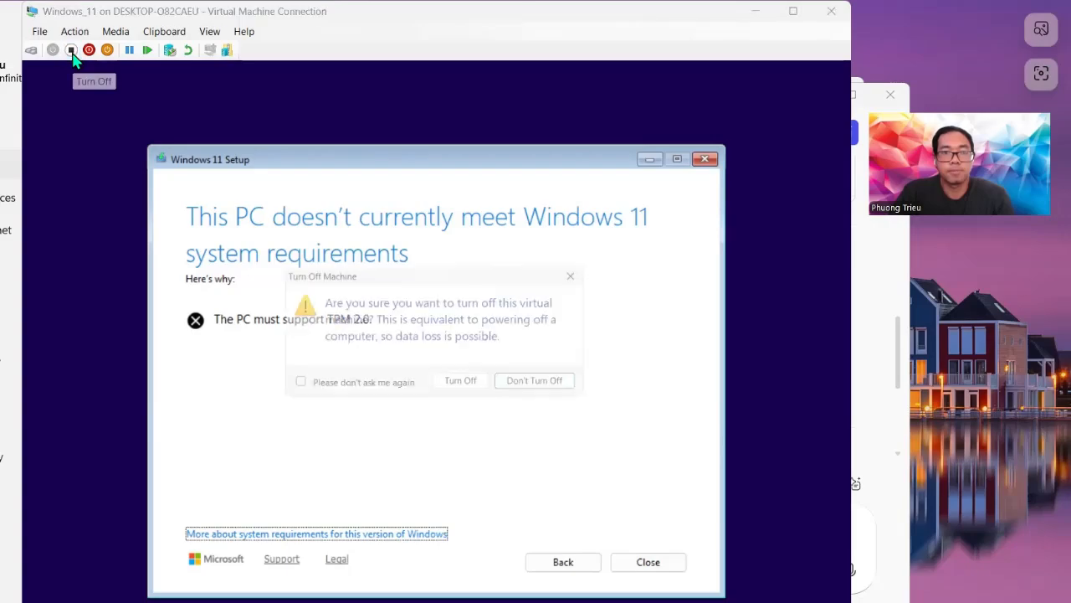
left_click(462, 386)
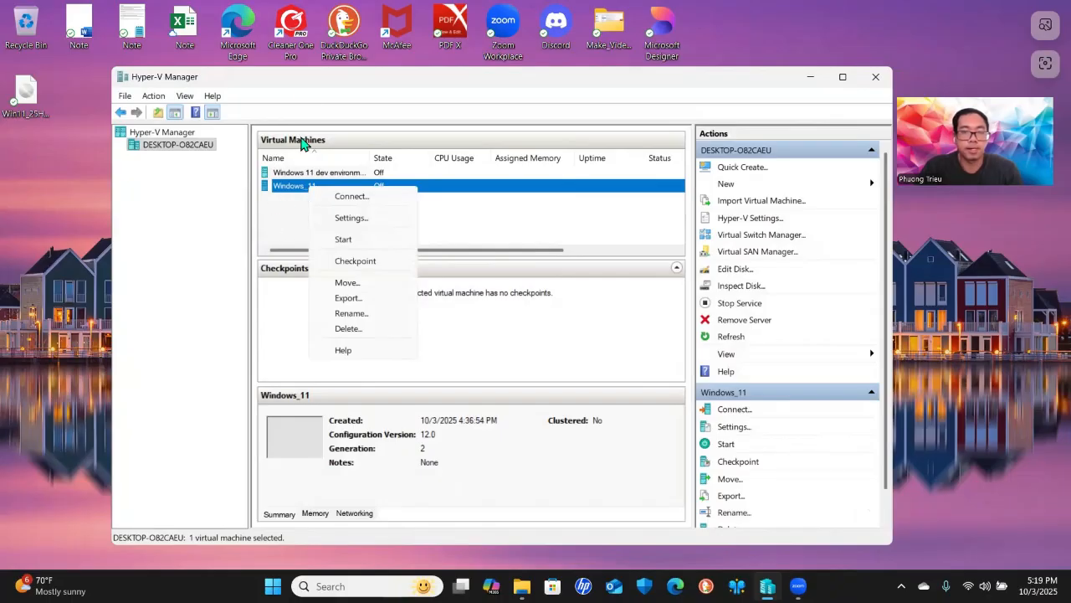
left_click(300, 87)
right_click(311, 191)
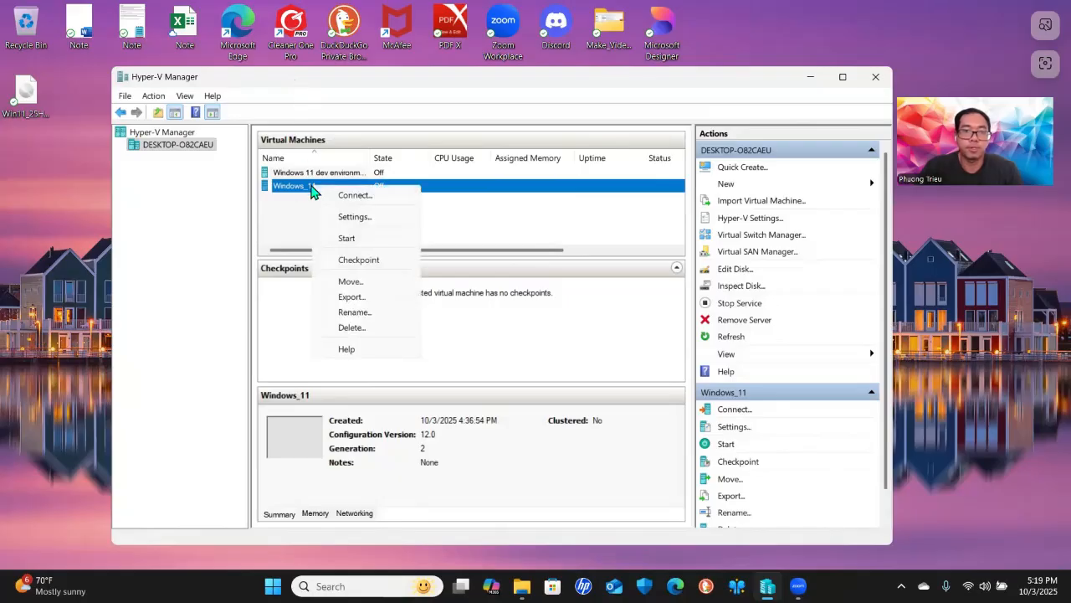
left_click(355, 219)
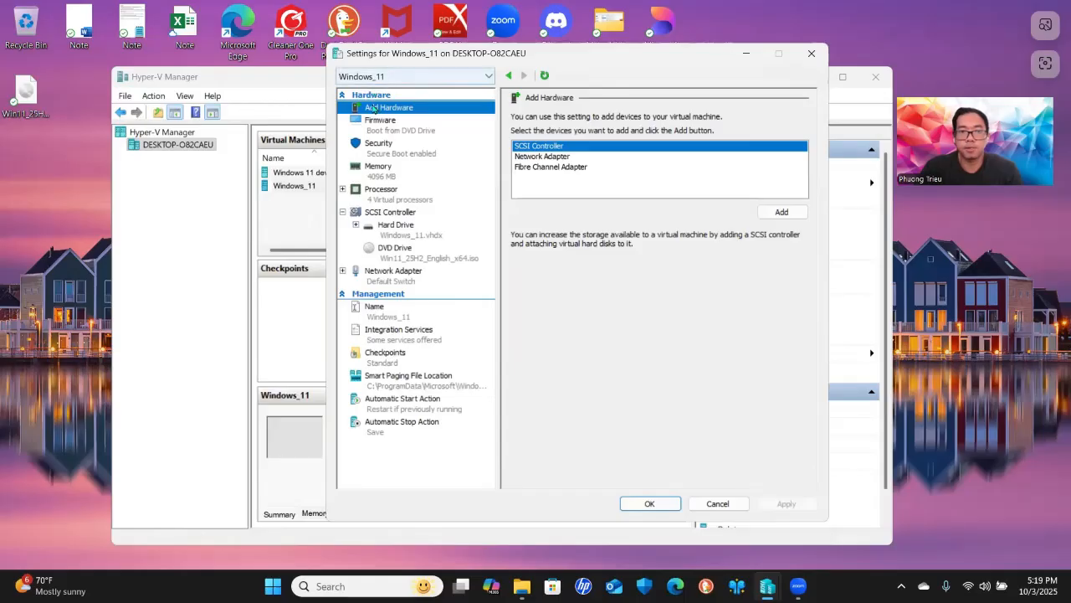
left_click(381, 148)
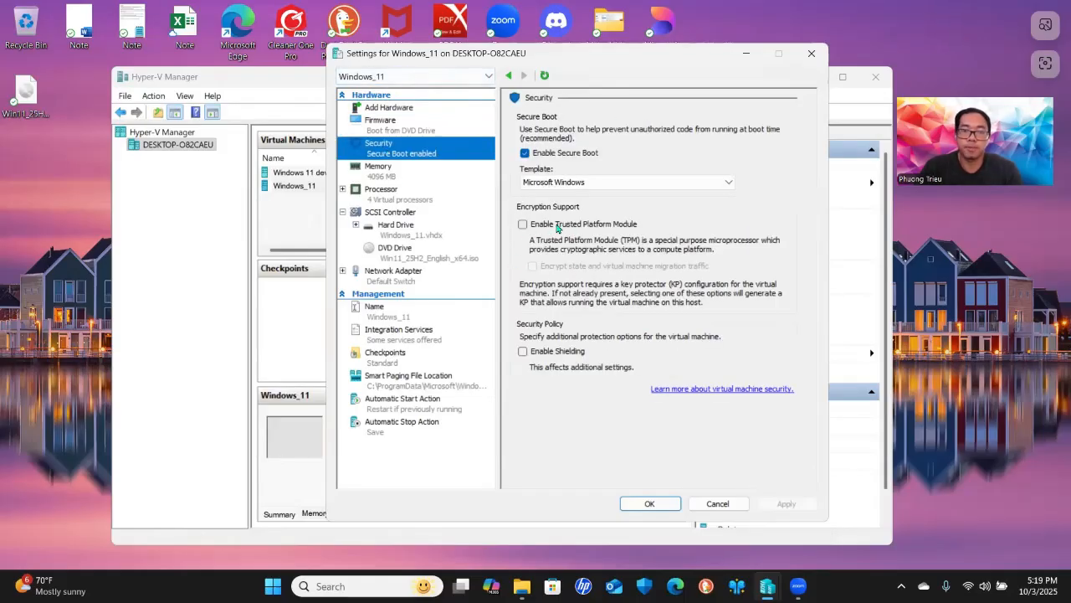
left_click(557, 227)
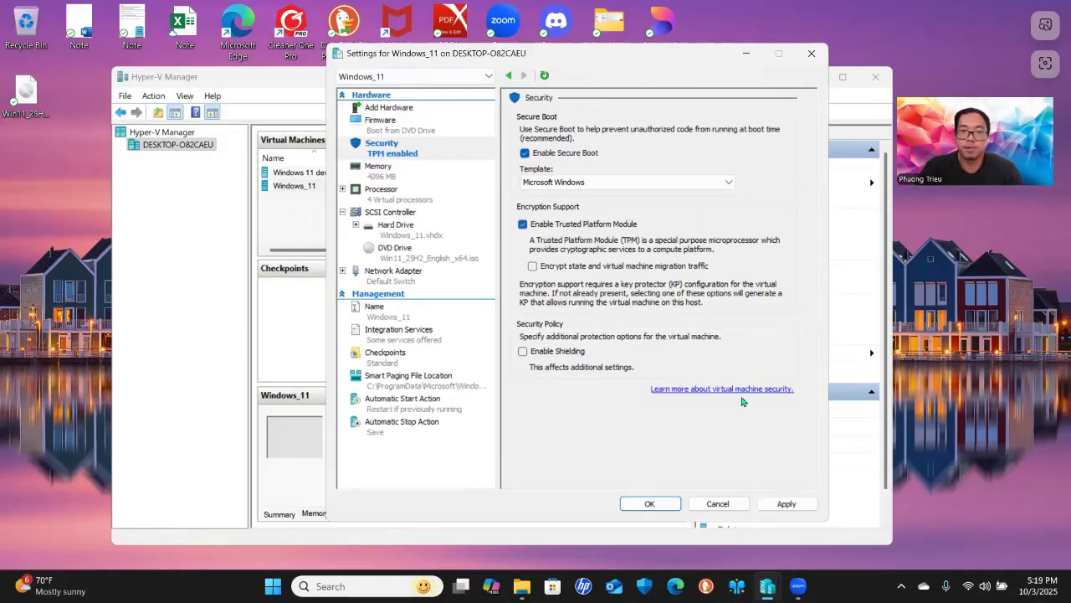
left_click(787, 503)
left_click(650, 504)
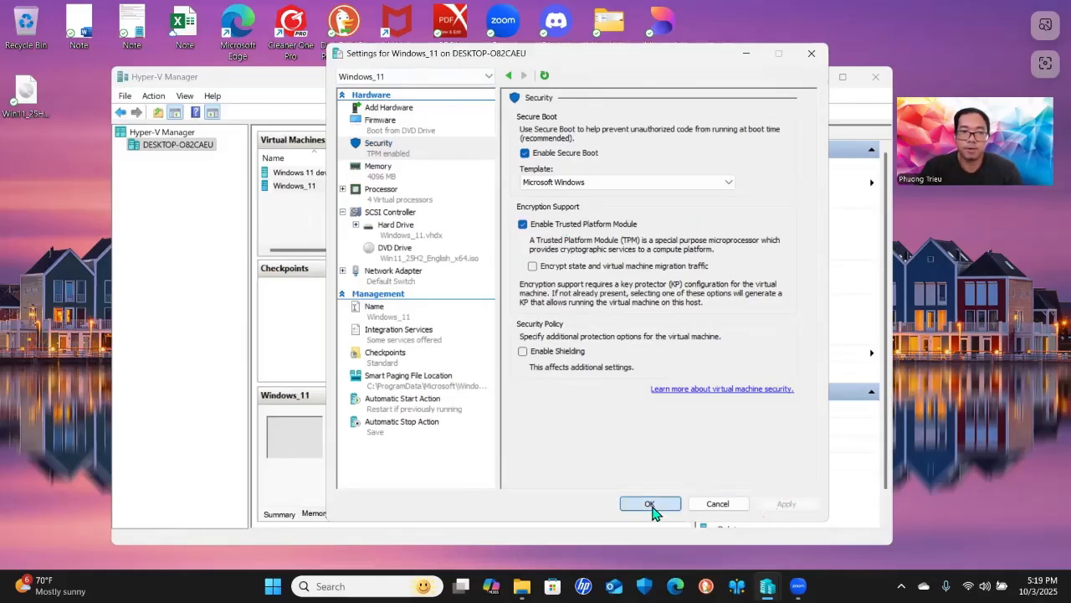
Connect to the Windows_11 virtual machine, start it, and boot it into Windows 11 Setup.
right_click(321, 192)
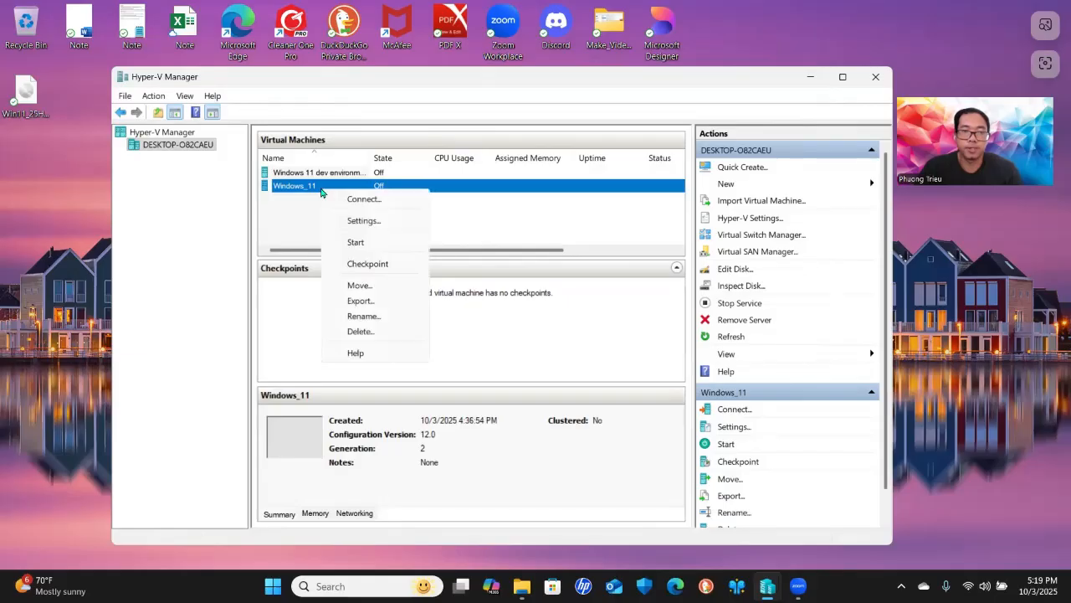
left_click(372, 202)
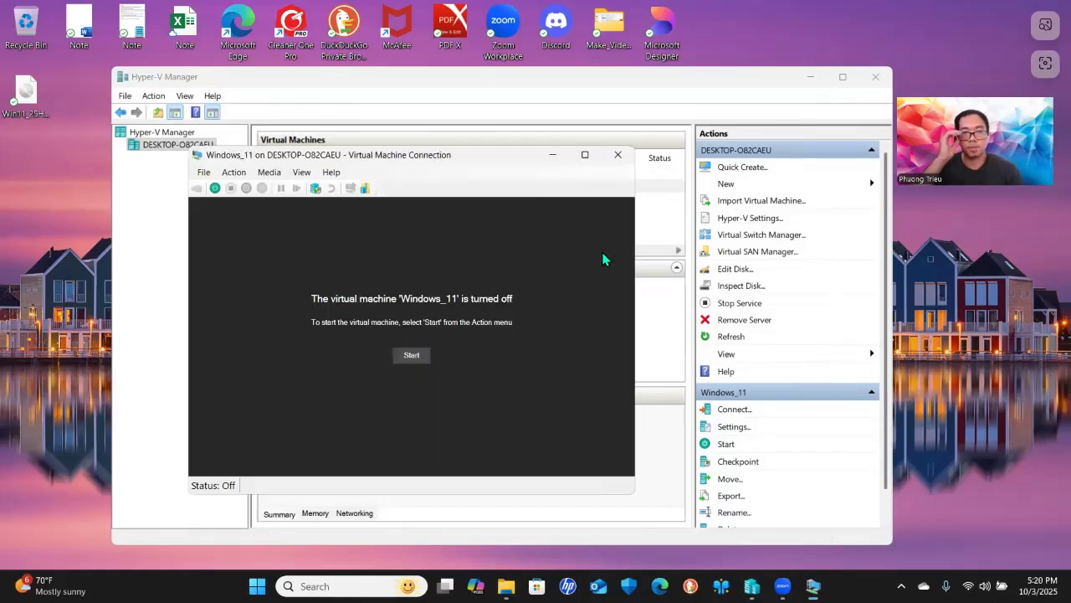
left_click(411, 355)
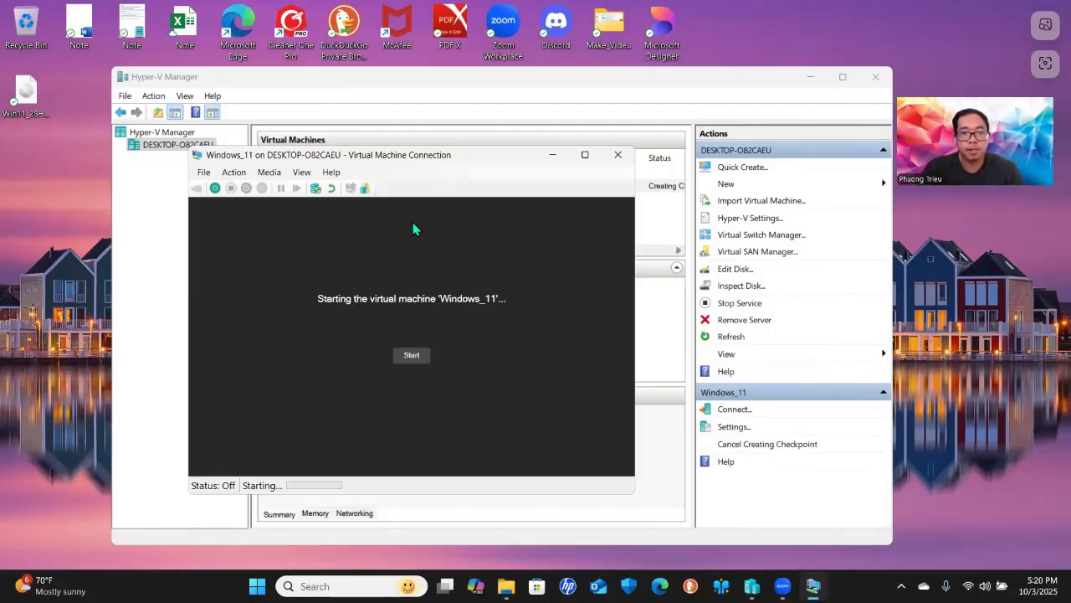
left_click_drag(458, 162, 528, 96)
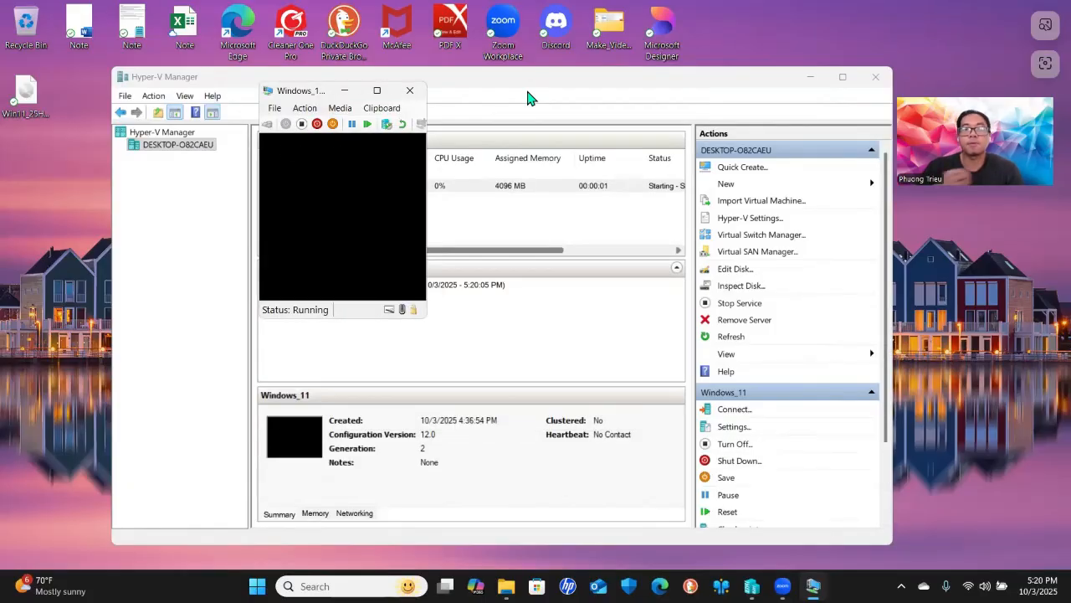
key("Return")
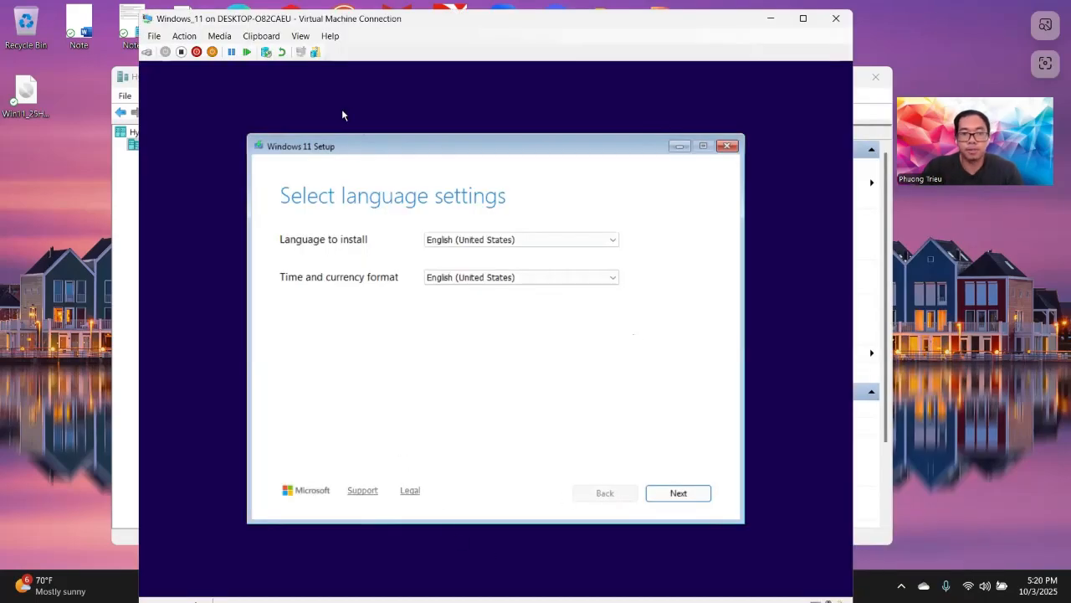
Accept English (United States) for the language and time format and US as the keyboard.
left_click(680, 496)
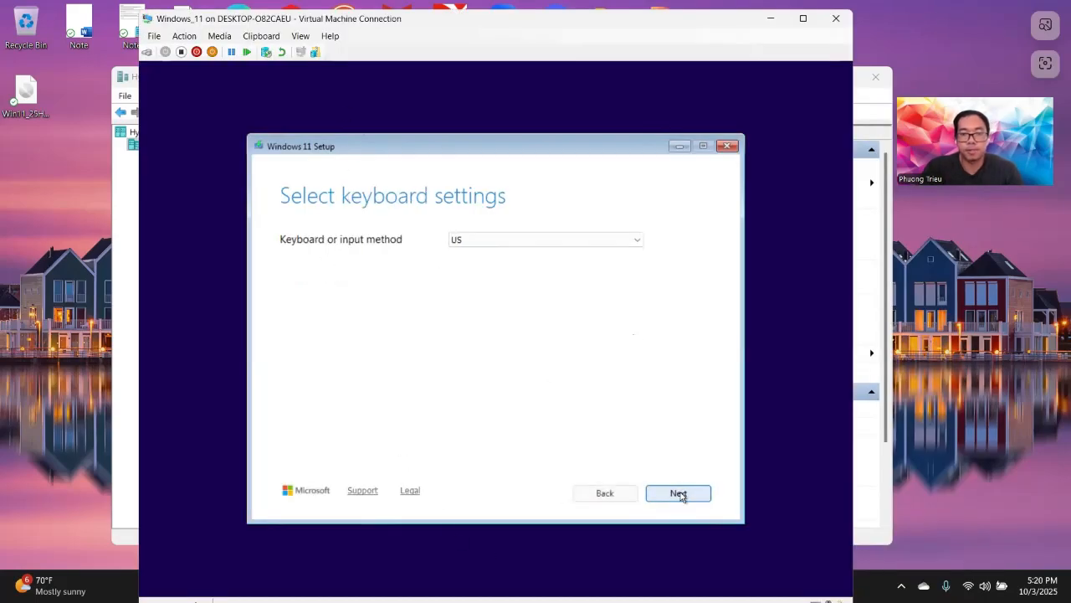
left_click(690, 498)
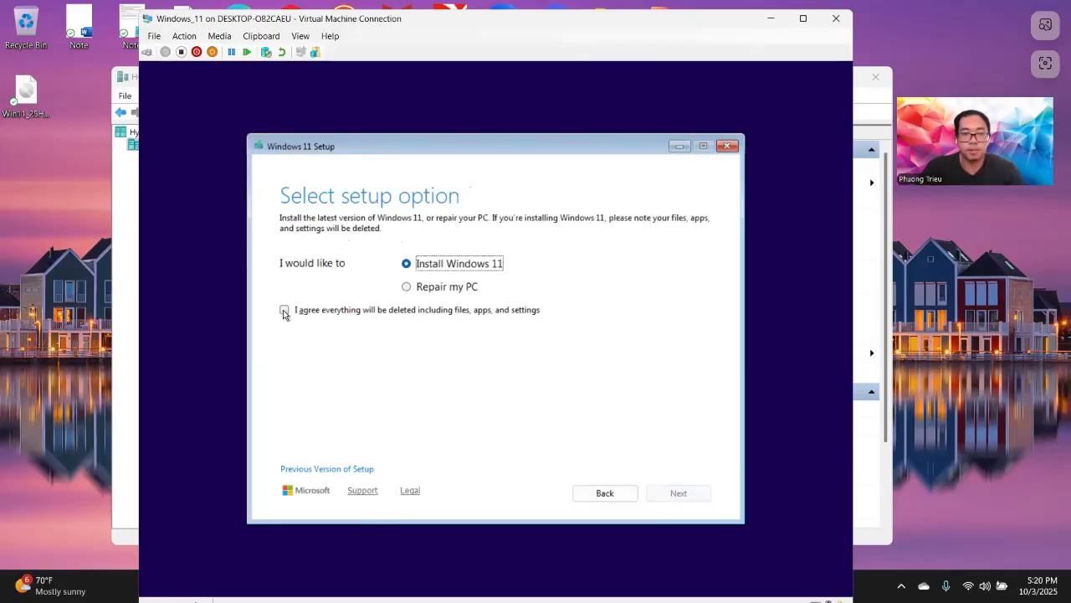
Agree to delete everything for the Windows 11 installation and proceed without a product key.
left_click(285, 310)
left_click(678, 493)
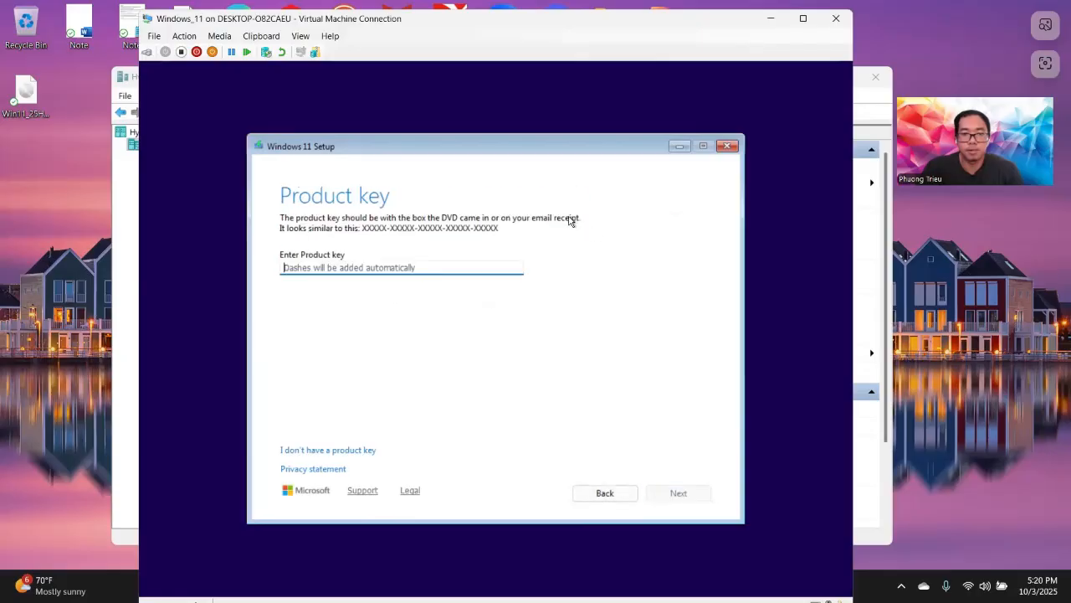
left_click(340, 451)
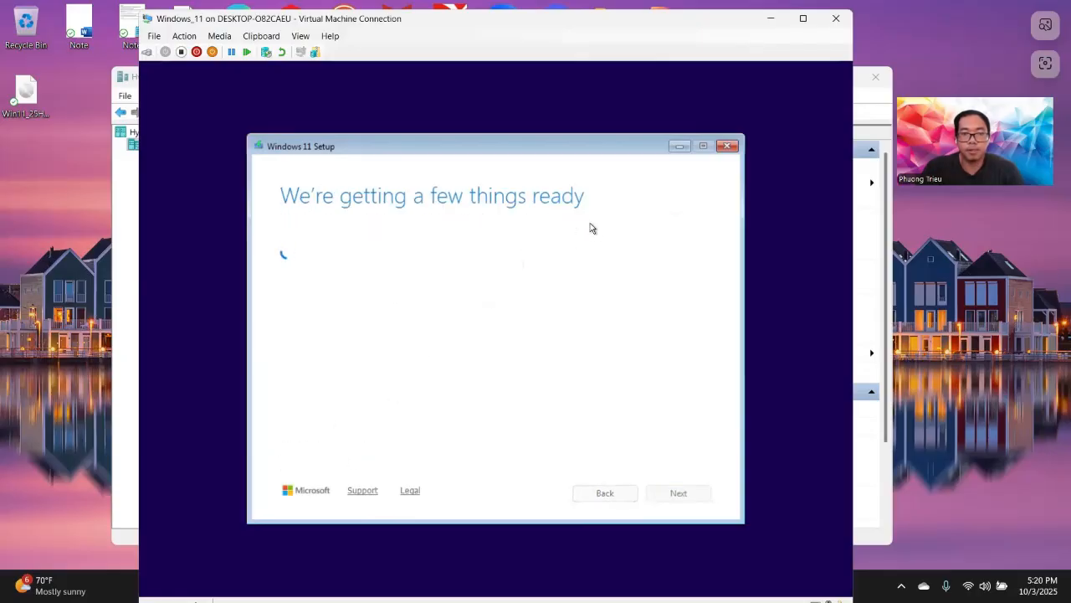
Select Windows 11 Pro as the operating system image and continue.
key("Down")
key("Down")
key("Down")
key("Down")
key("Down")
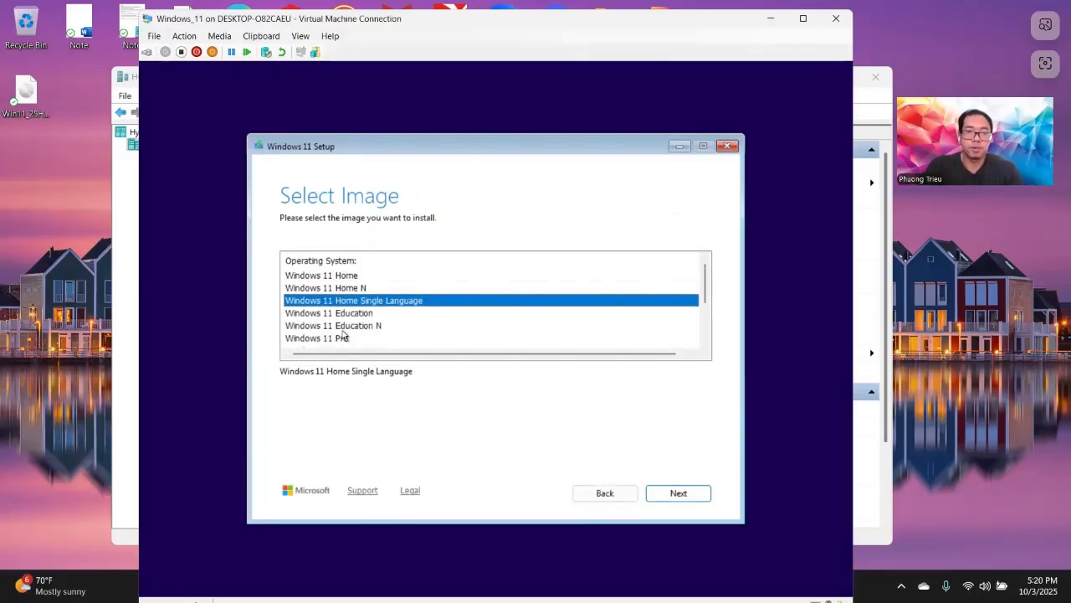
left_click(679, 493)
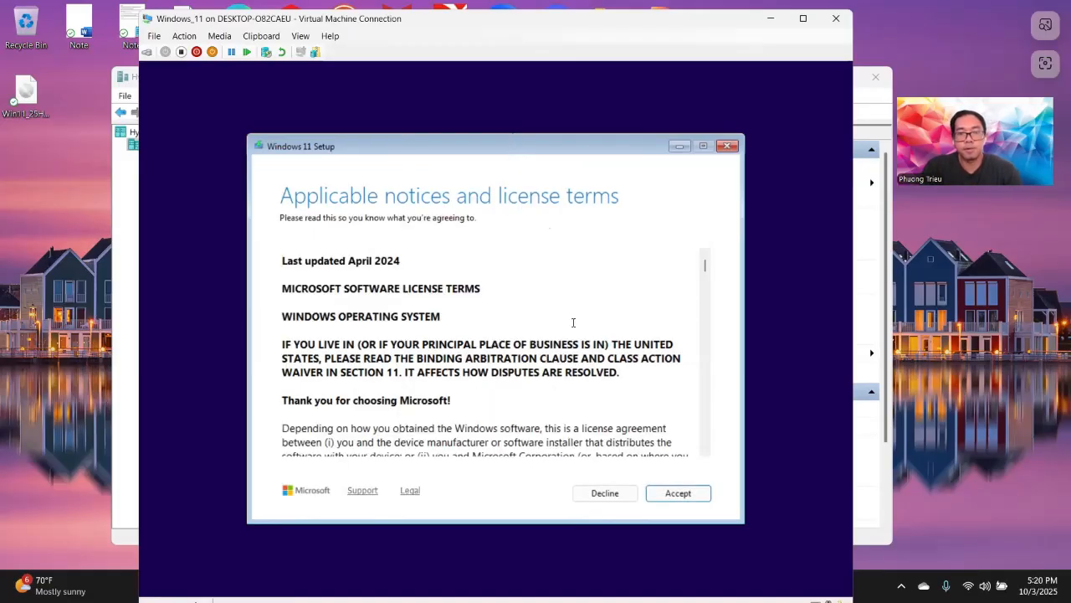
Skim through the Microsoft software license terms and accept them.
scroll(649, 340, "down", 10)
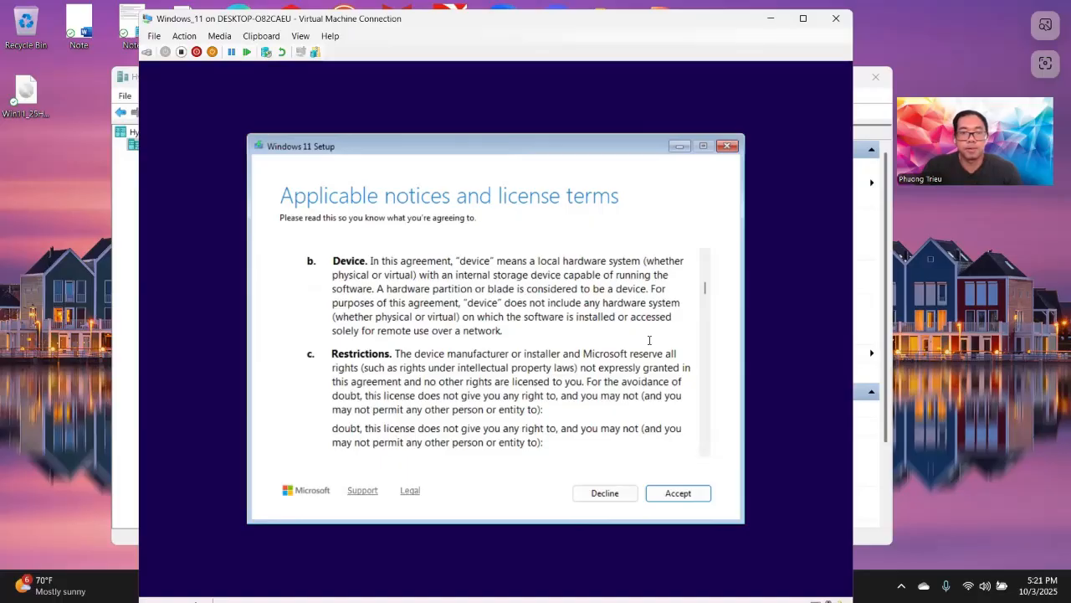
scroll(640, 327, "down", 3)
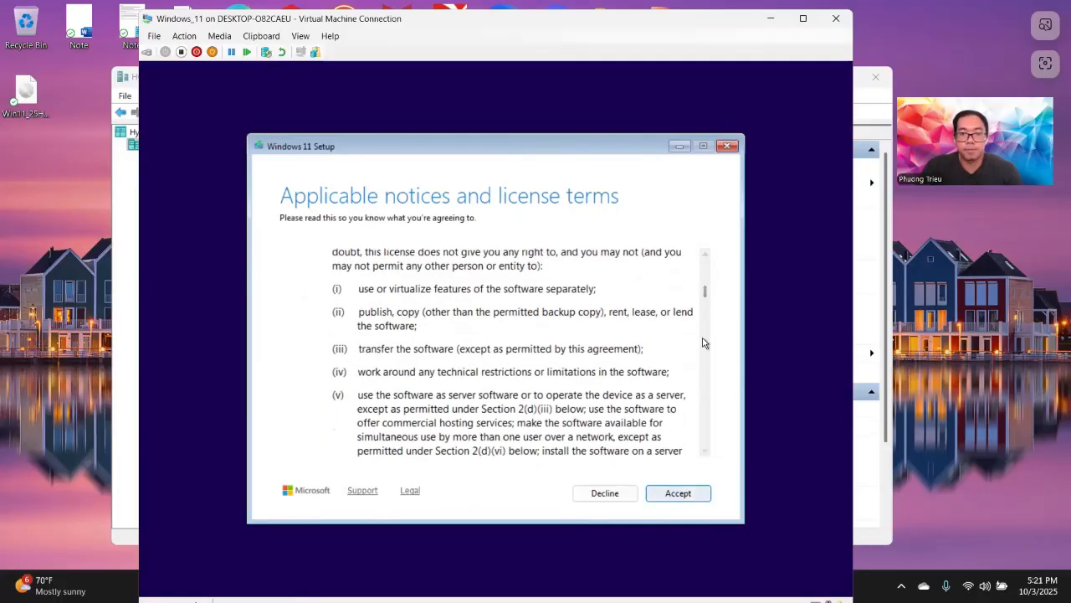
left_click_drag(706, 293, 704, 251)
left_click(678, 493)
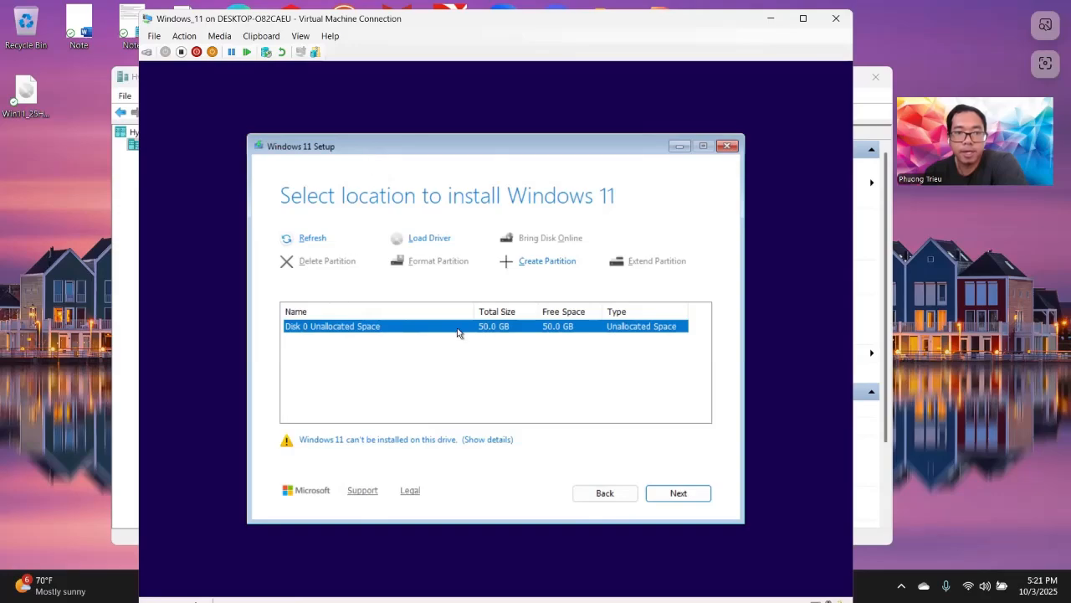
Choose the unallocated space on Disk 0 as the location, without creating a partition, and start the Windows 11 Pro installation.
left_click(549, 263)
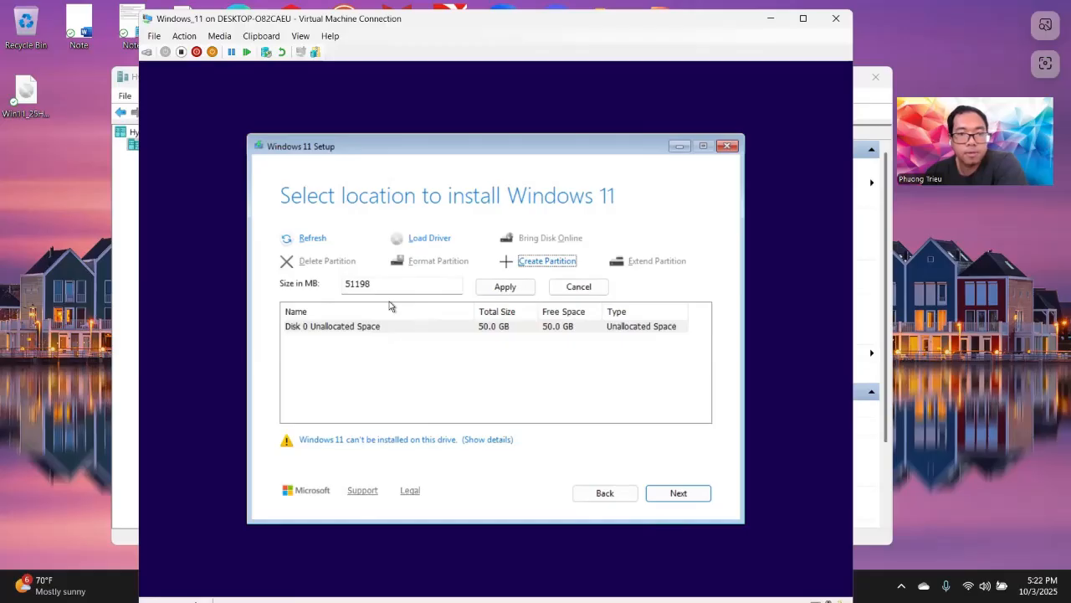
left_click(577, 287)
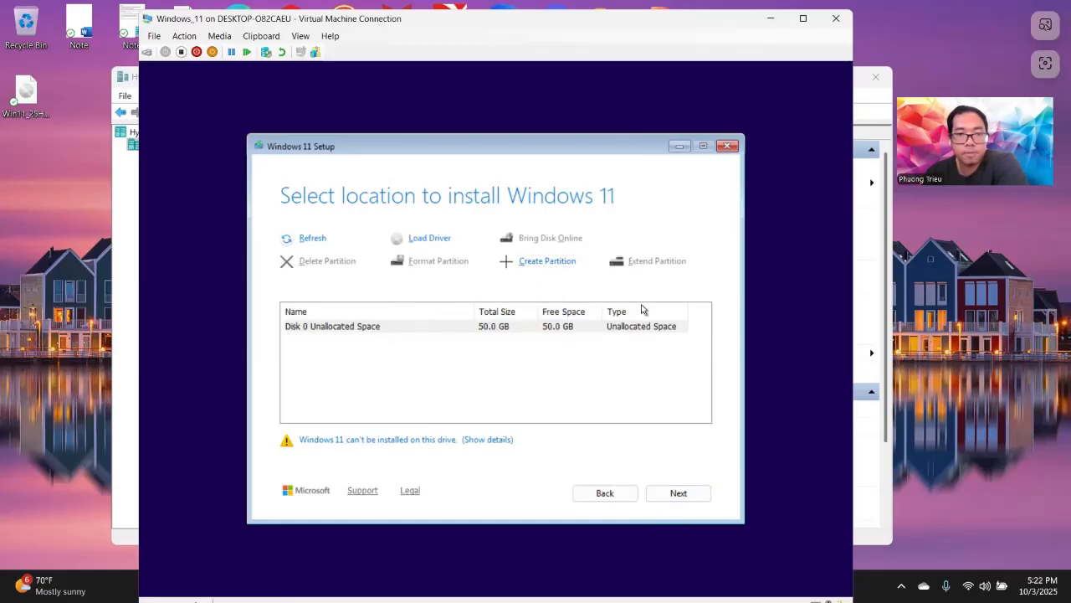
left_click(428, 327)
left_click(679, 495)
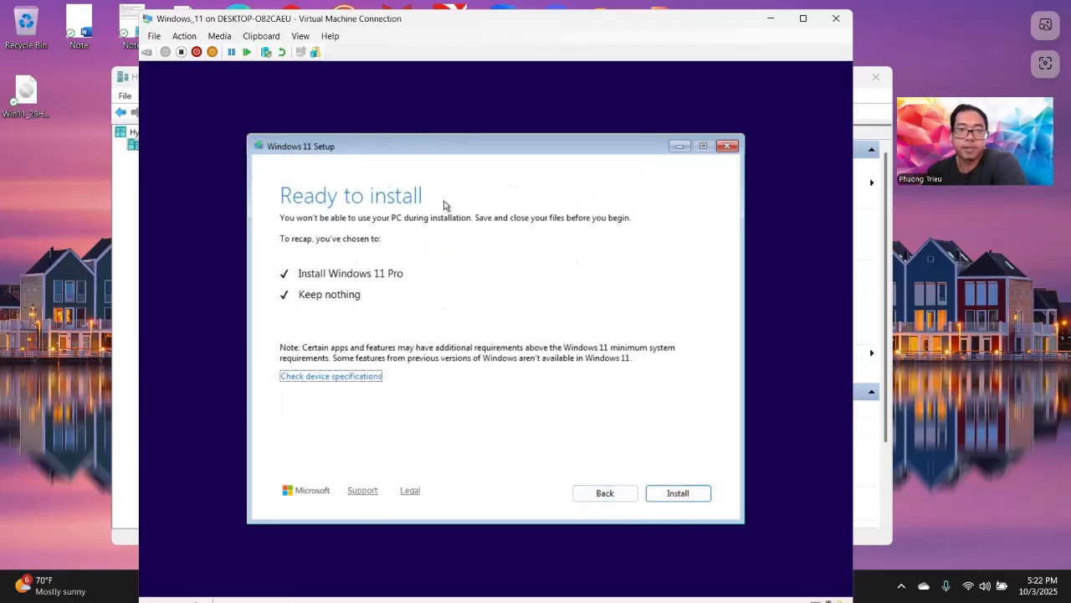
left_click(678, 494)
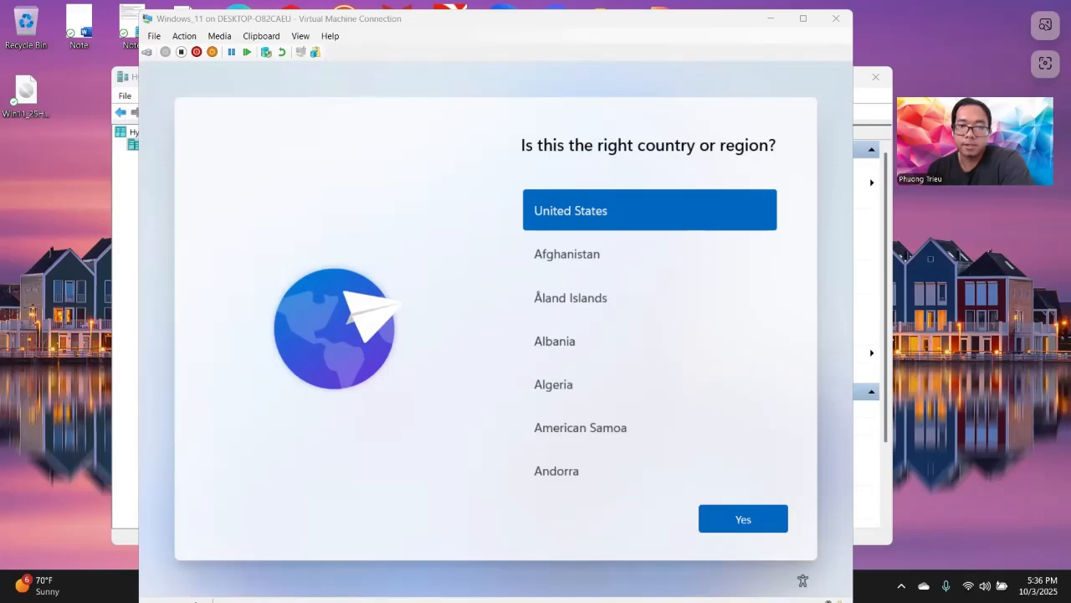
Confirm United States as the country or region in the Windows 11 first-run setup.
left_click(713, 528)
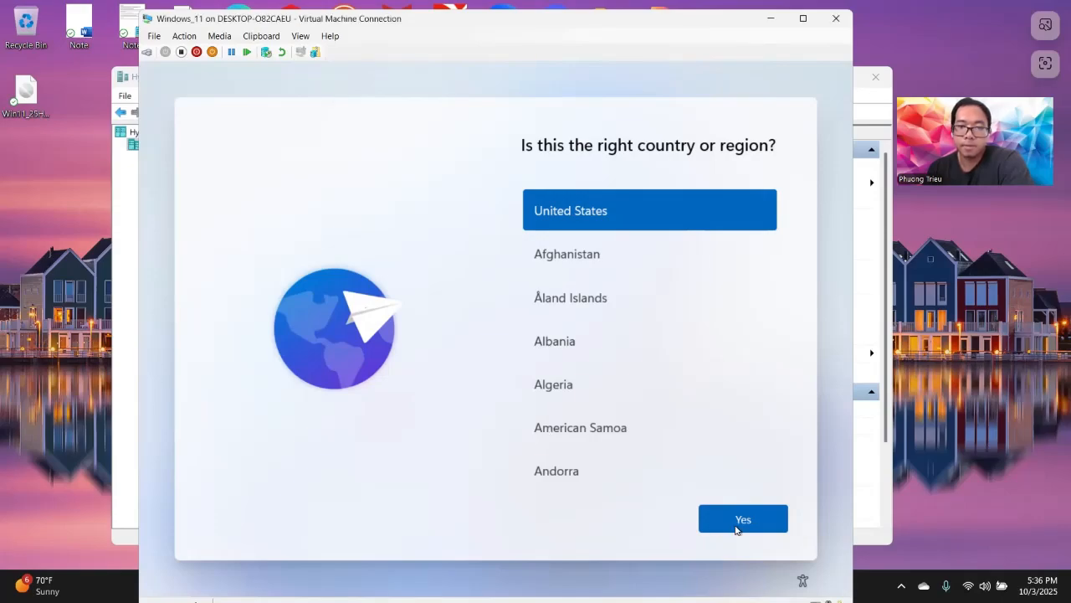
left_click(738, 523)
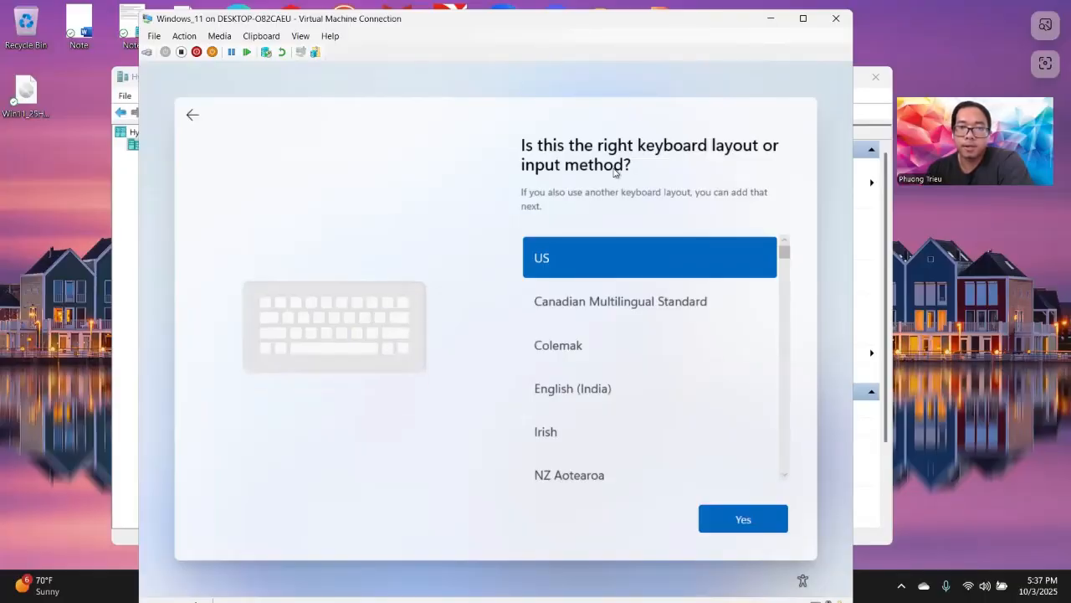
Confirm the US keyboard layout and skip adding a second layout.
left_click(773, 524)
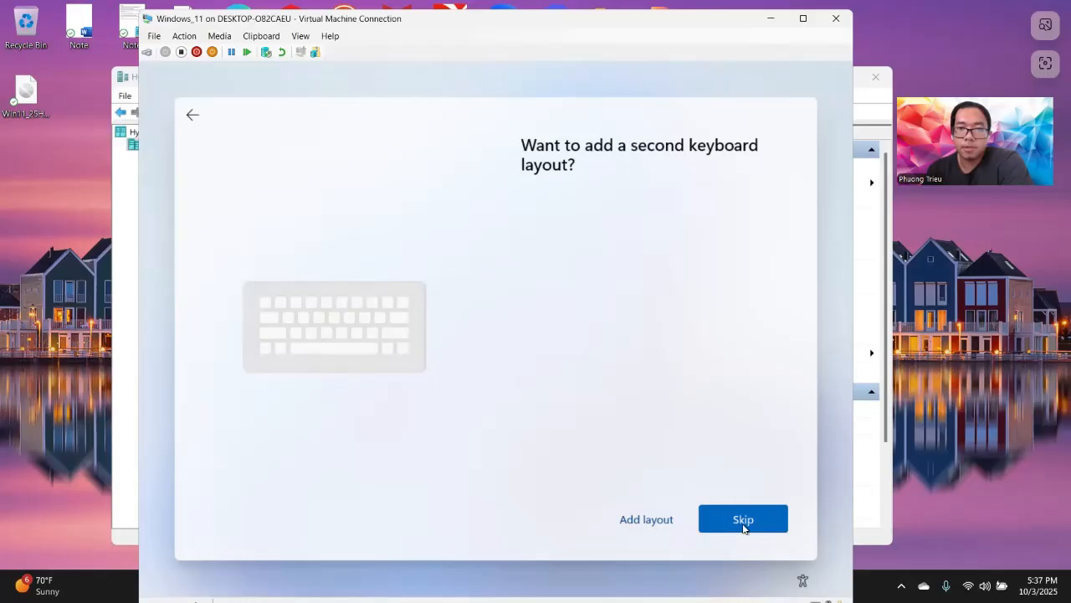
left_click(743, 523)
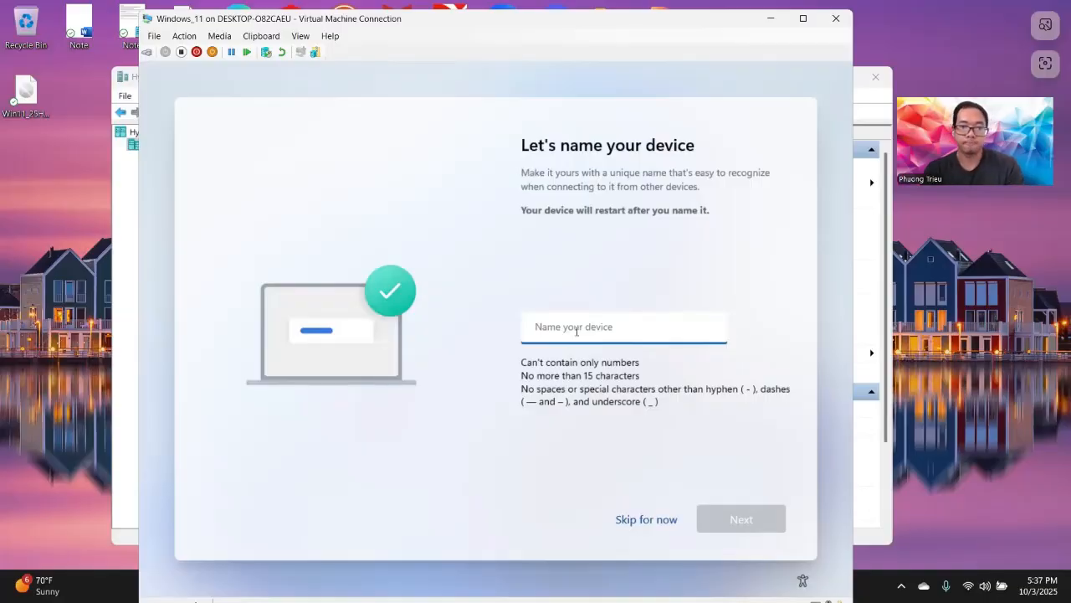
Name the device Windows_11 and choose to set it up for personal use.
type("Windows_11")
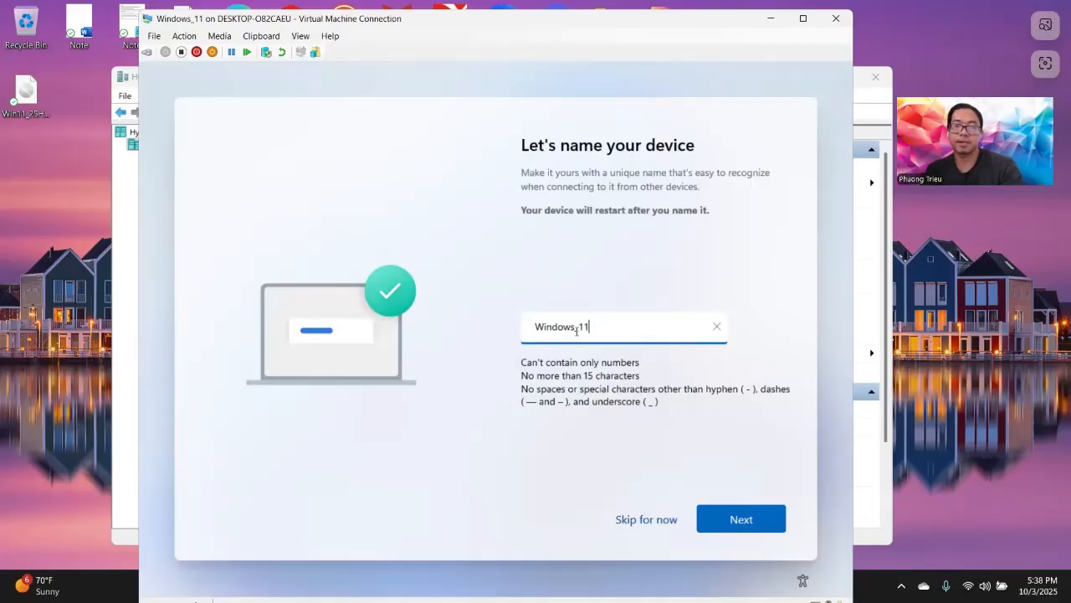
left_click(742, 519)
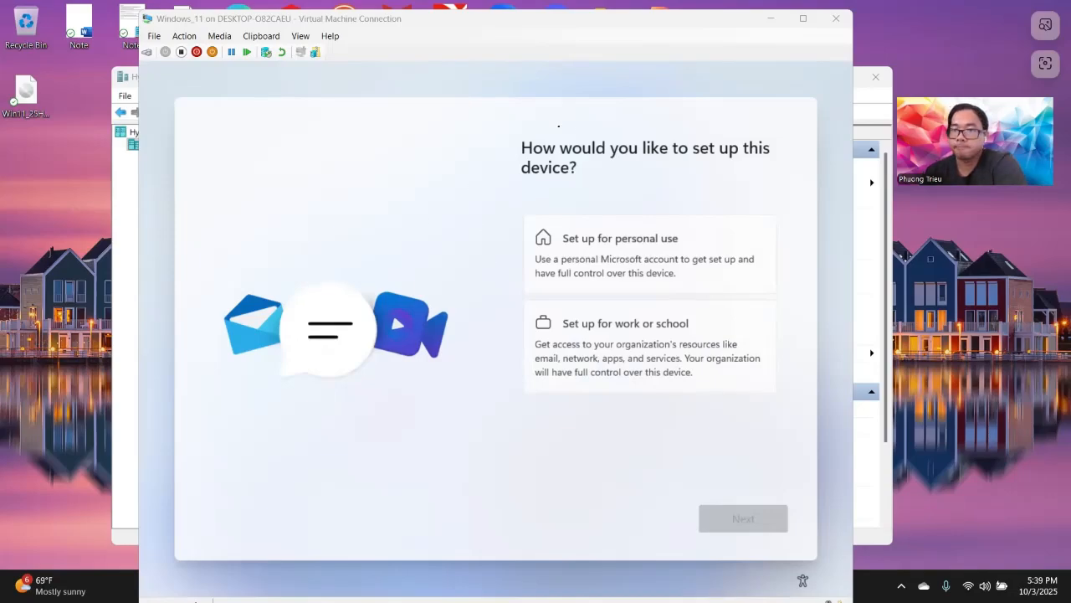
left_click(652, 249)
left_click(744, 517)
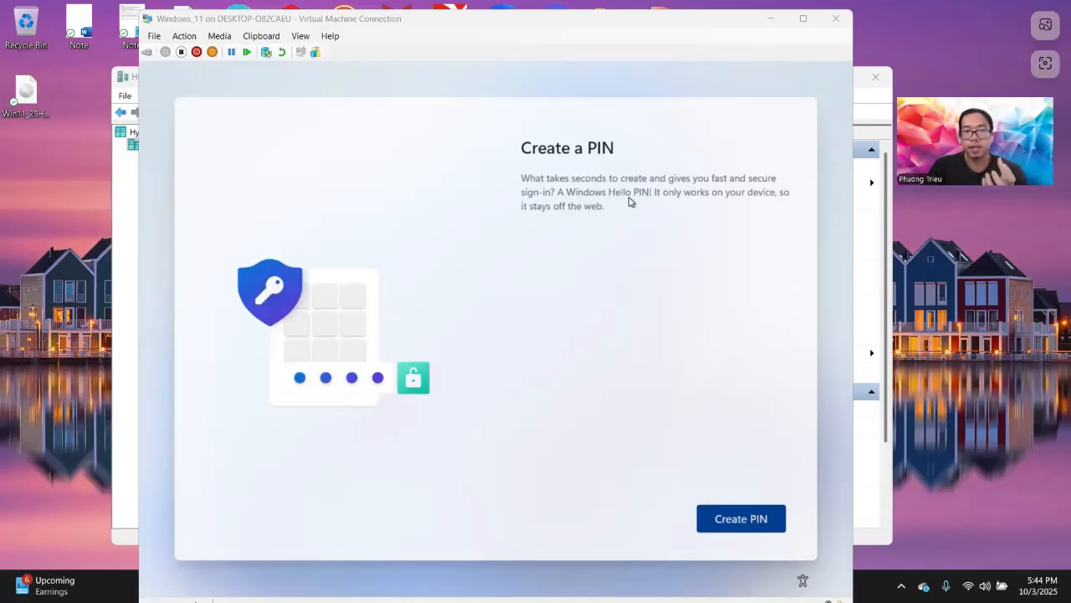
Create a Windows Hello PIN by filling in the new PIN and its confirmation.
left_click(739, 524)
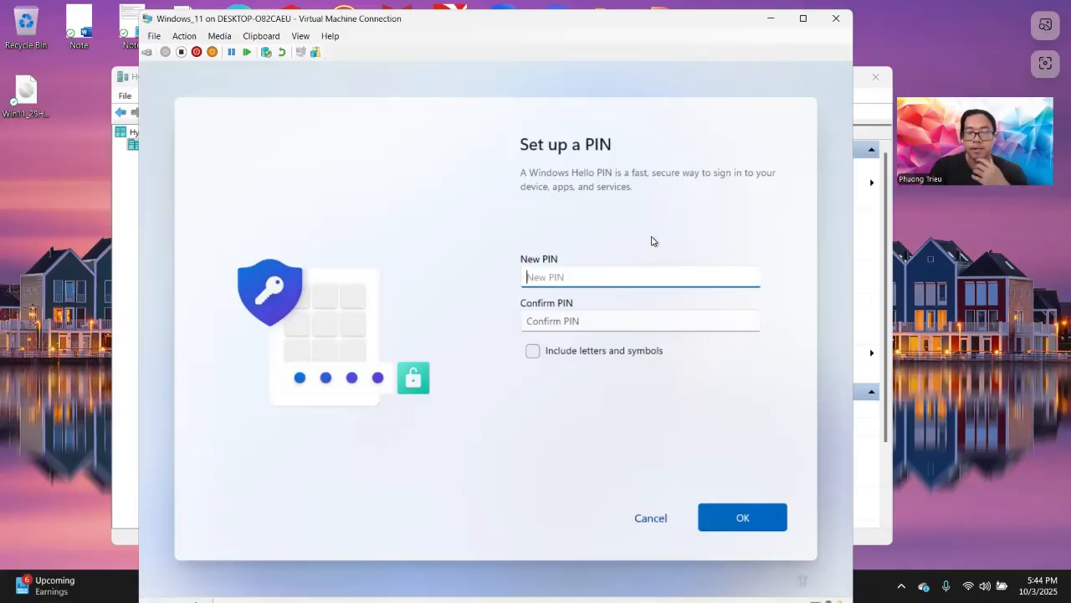
left_click(739, 517)
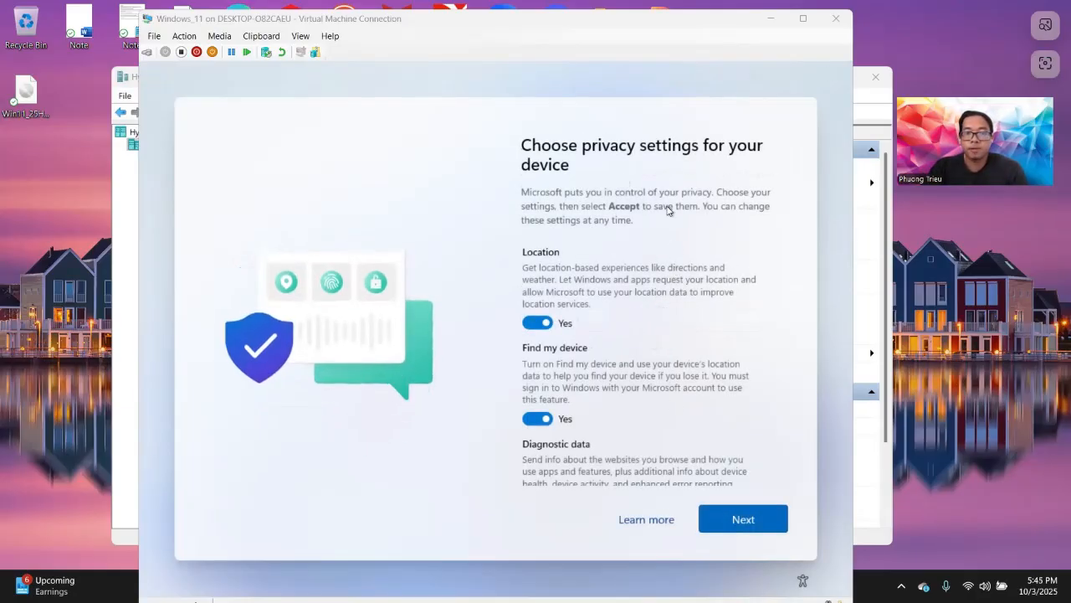
Accept the default privacy settings and continue with restoring from the offered PC backup.
left_click(750, 520)
left_click(750, 519)
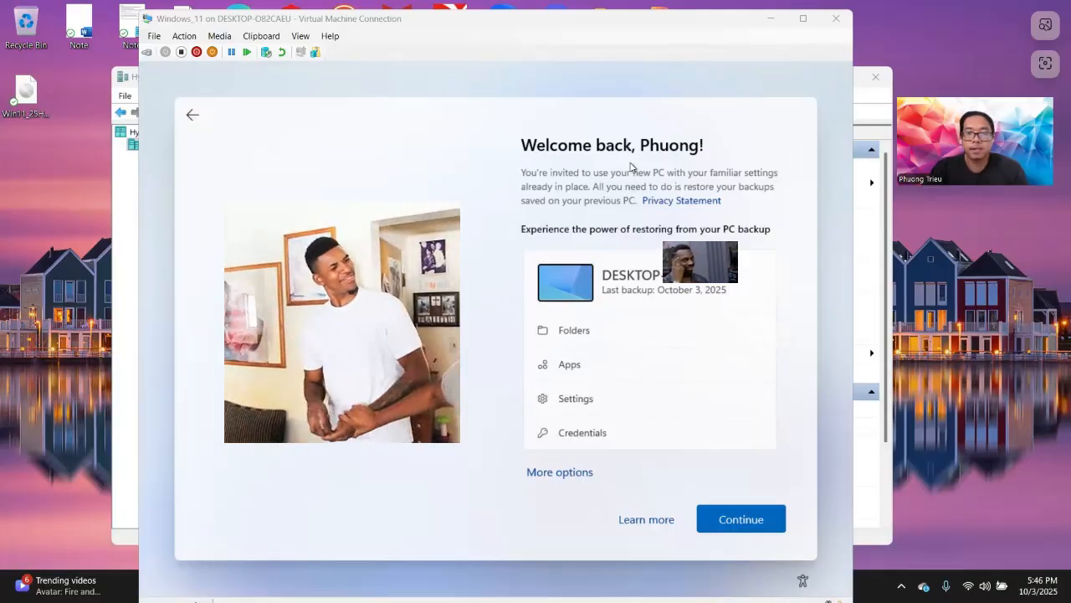
left_click(742, 520)
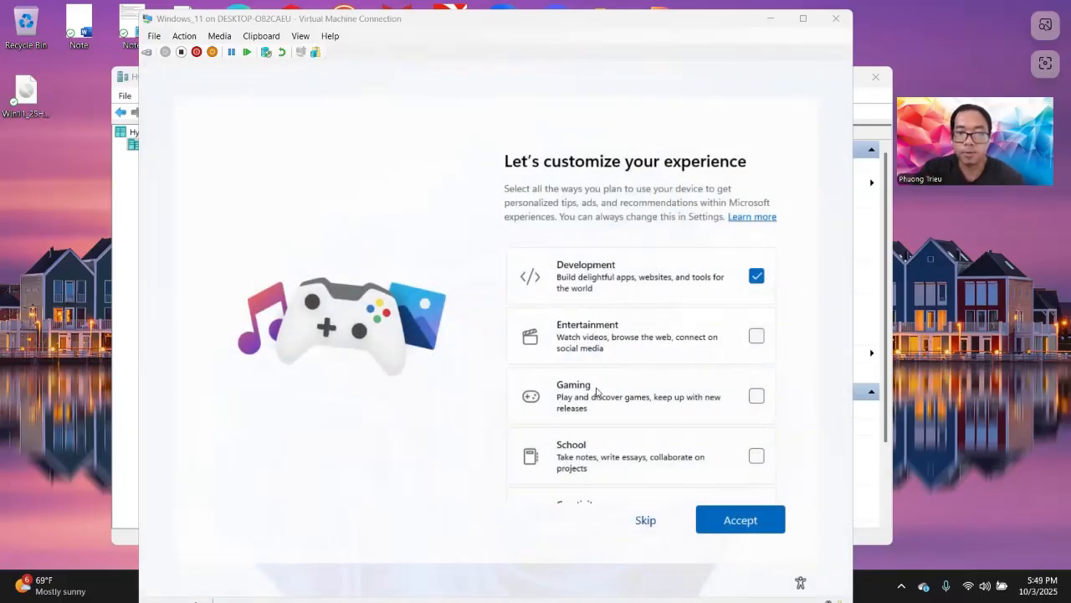
Select Entertainment, Gaming, School, Creativity, Business and Family in addition to Development as device uses, and accept the choices.
scroll(677, 416, "down", 1)
left_click(757, 281)
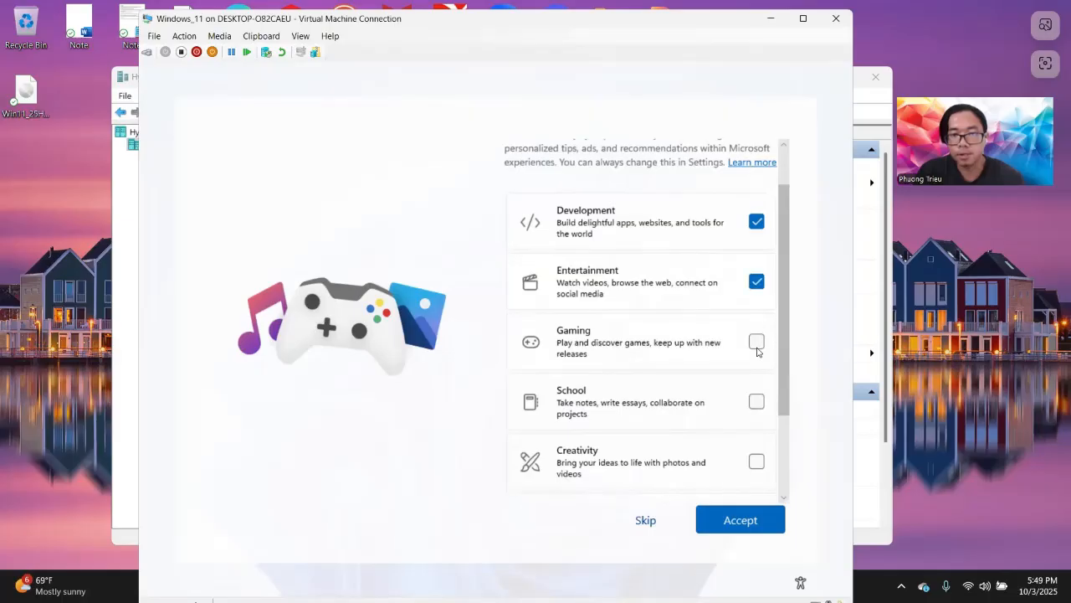
left_click(756, 342)
scroll(755, 334, "down", 2)
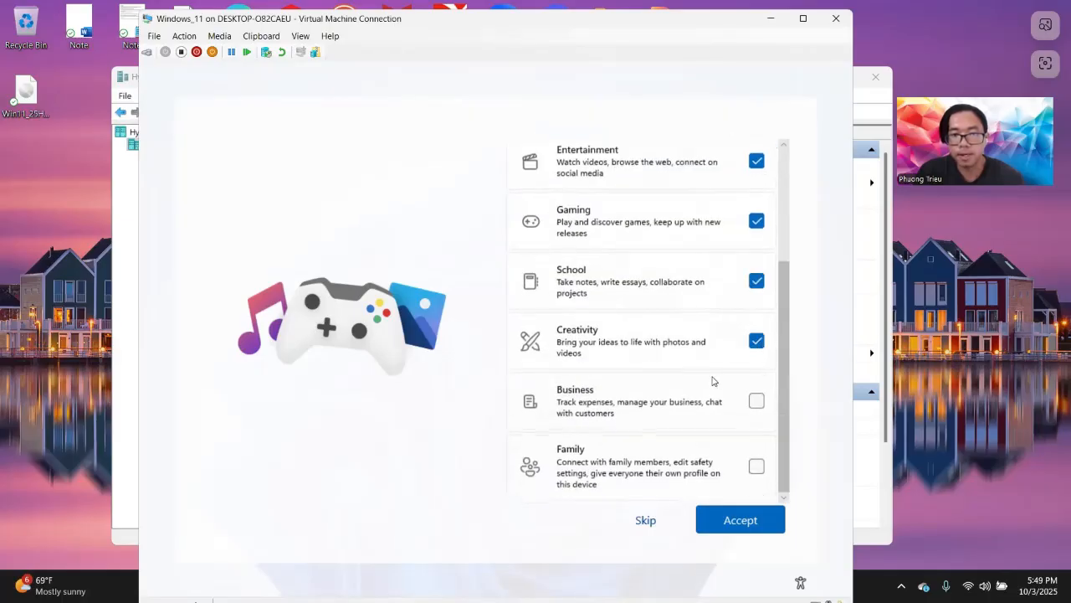
left_click(757, 470)
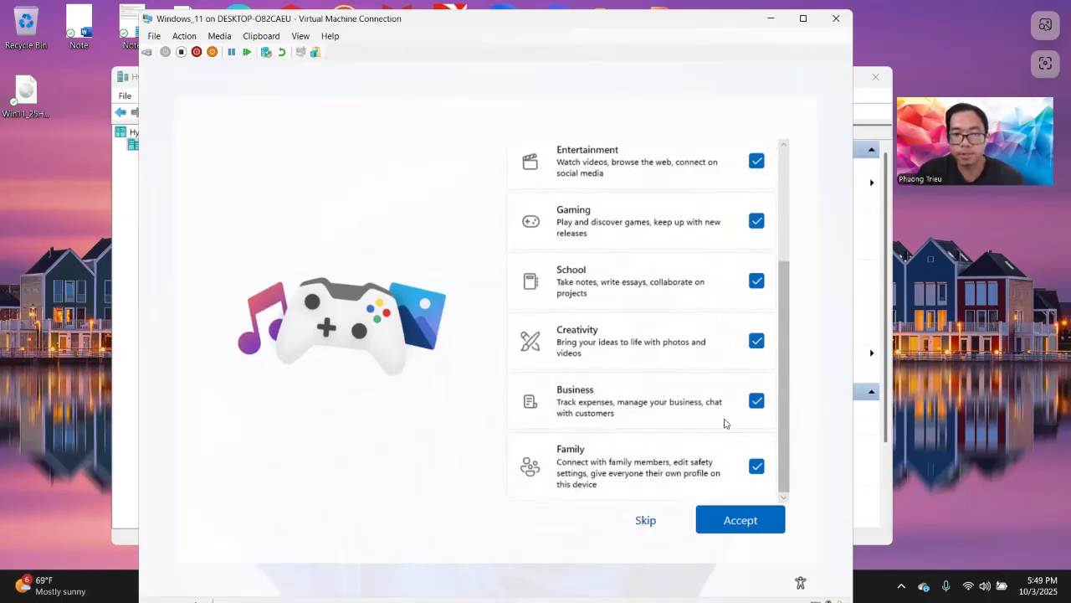
scroll(707, 402, "up", 3)
scroll(636, 289, "down", 3)
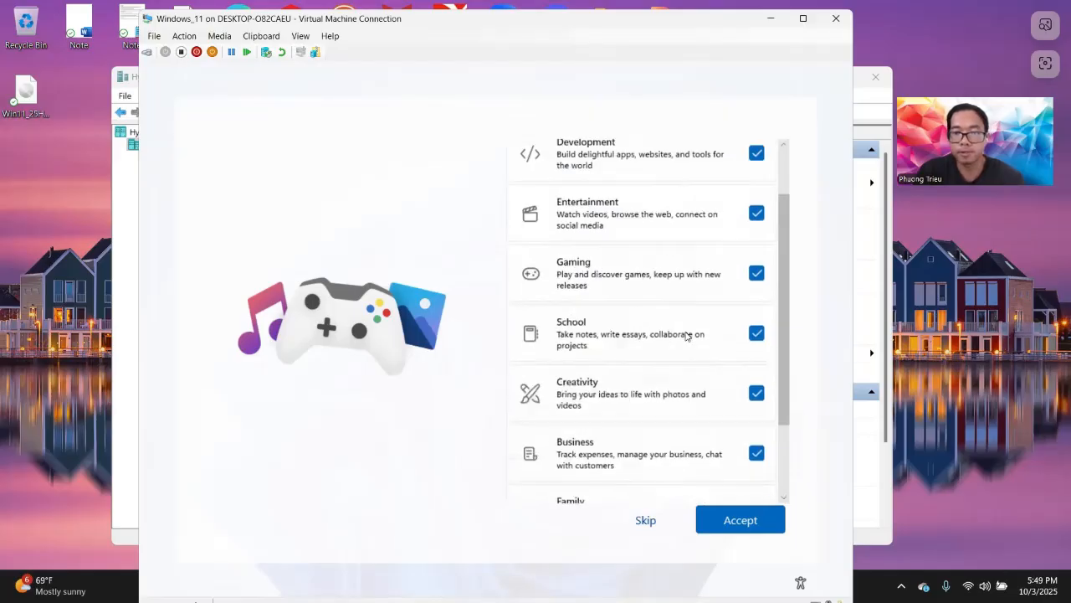
left_click(735, 524)
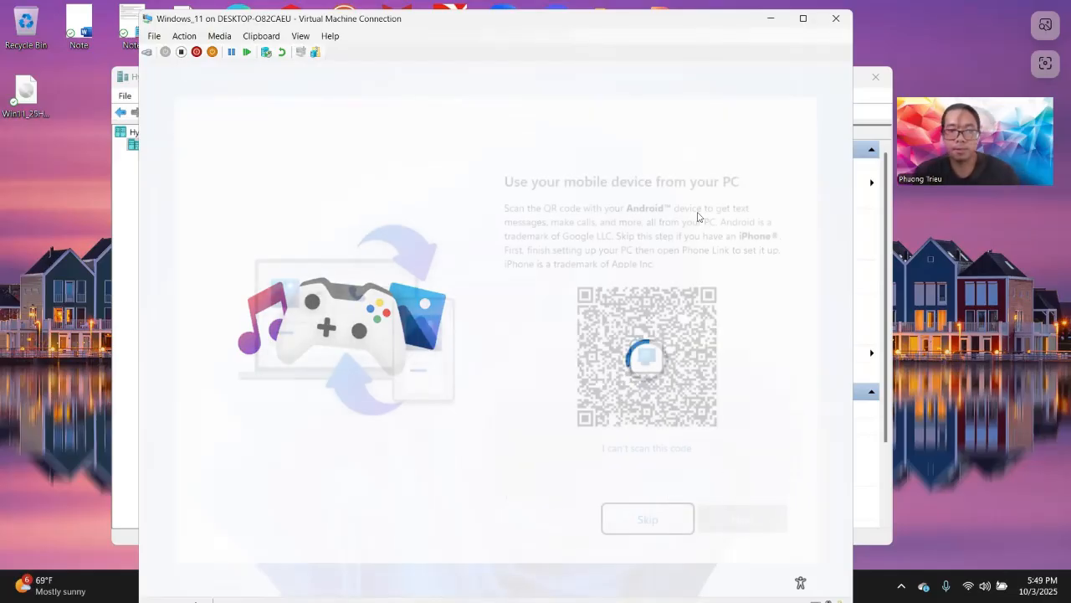
Skip linking a mobile device and decline bringing browsing data into Microsoft Edge.
left_click(649, 518)
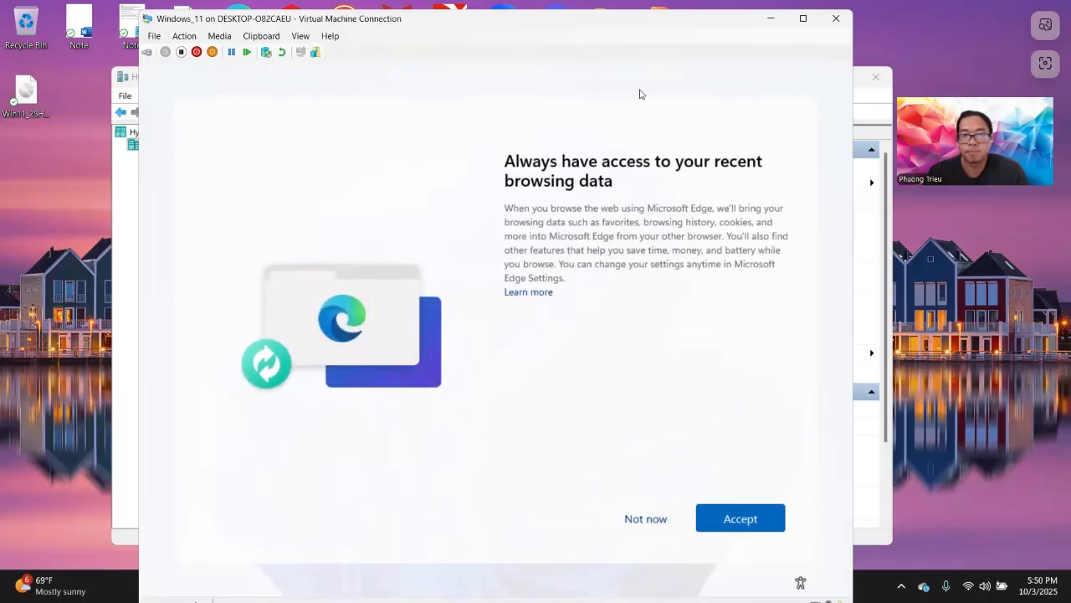
left_click(645, 519)
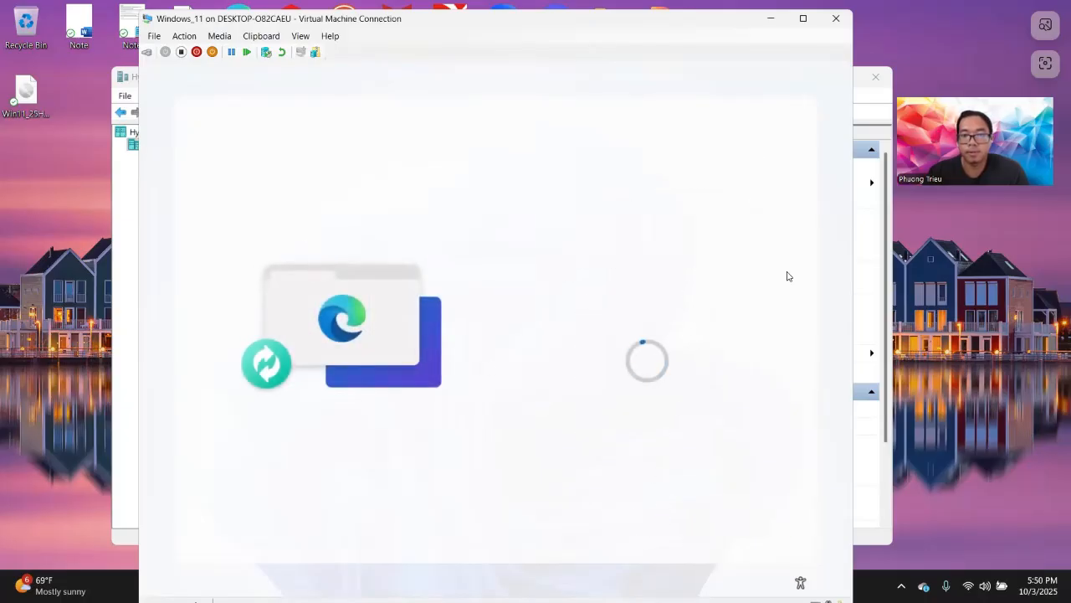
Look through the Microsoft 365 offer and continue, and skip the PC Game Pass subscription.
scroll(653, 377, "down", 1)
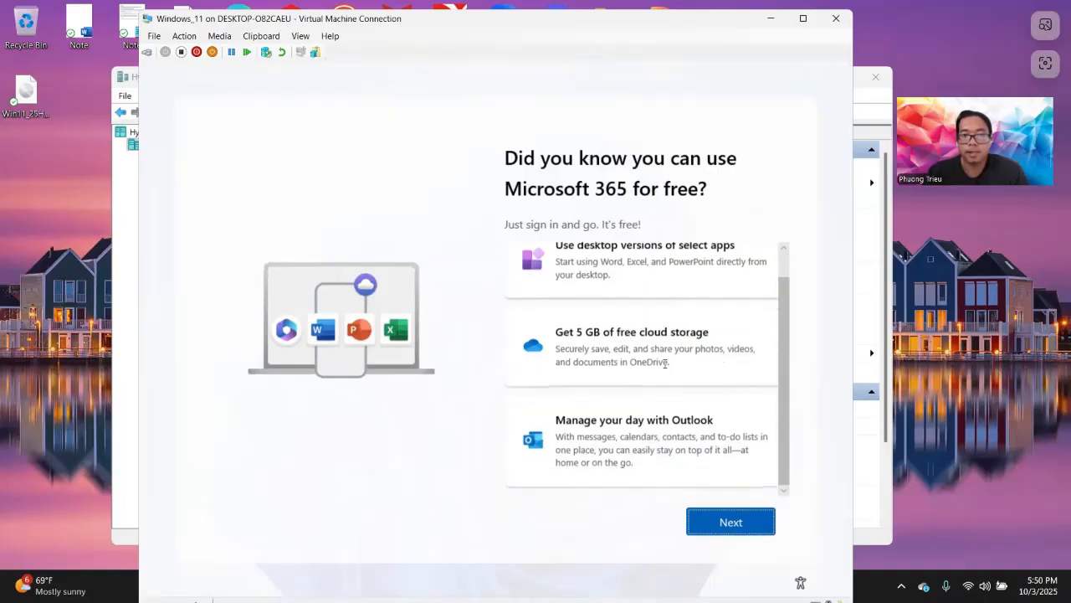
scroll(653, 377, "up", 1)
left_click(737, 523)
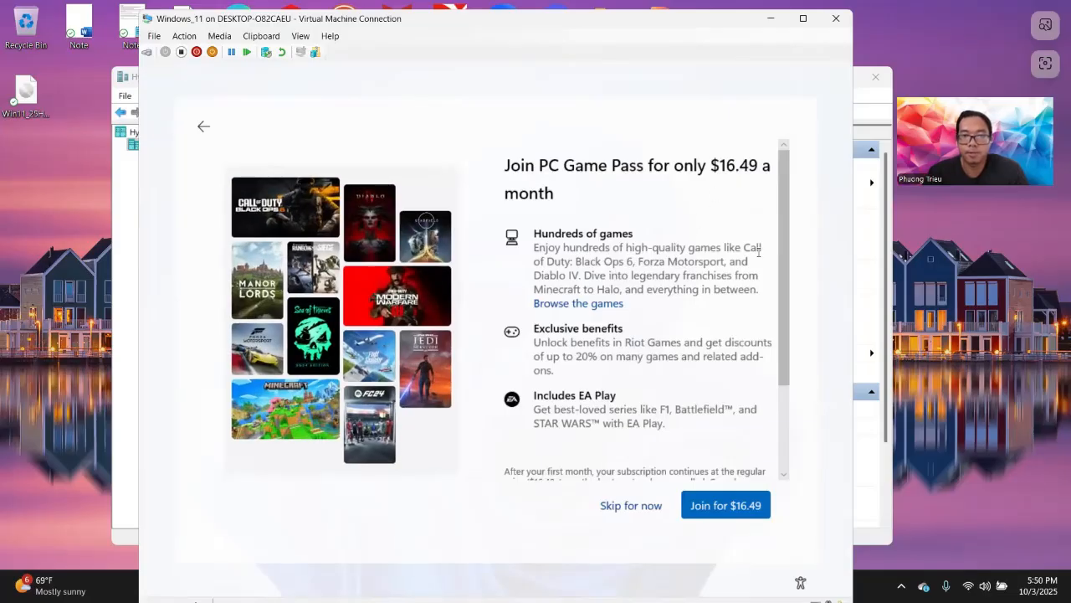
scroll(759, 252, "down", 1)
scroll(759, 252, "up", 1)
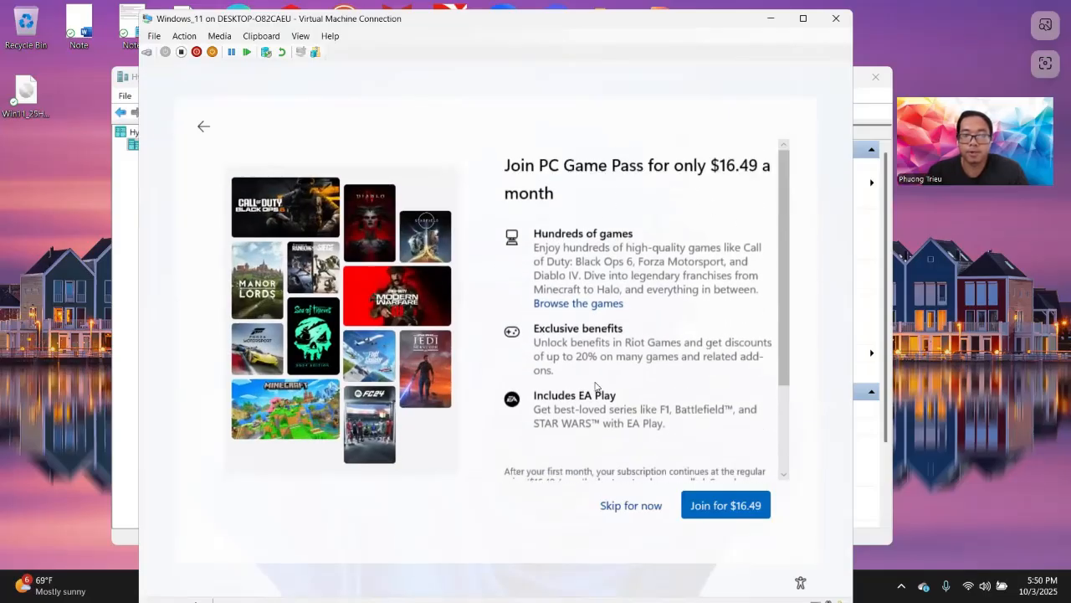
left_click(632, 506)
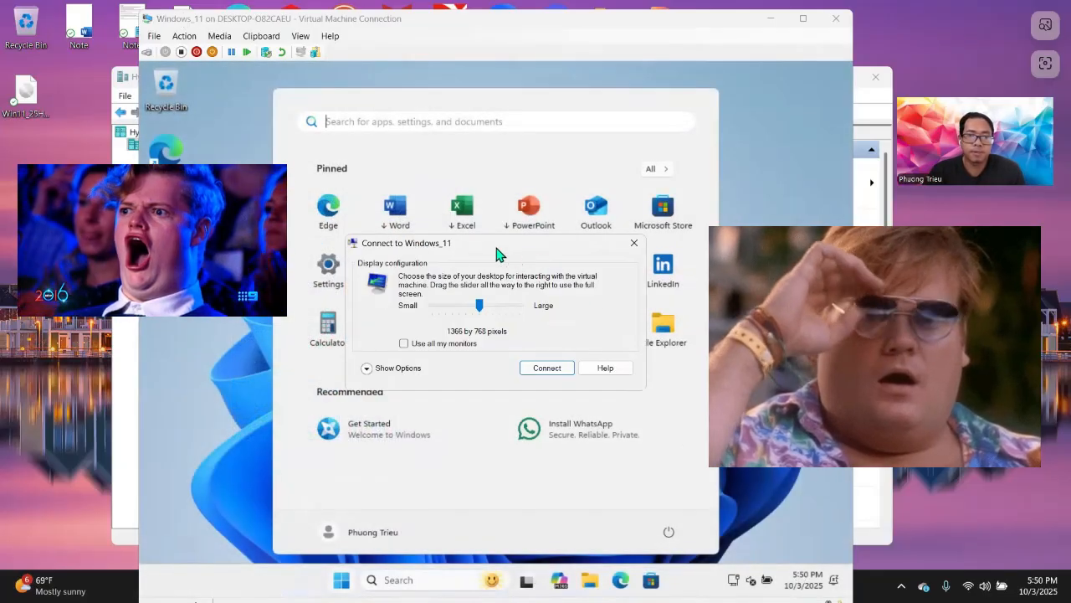
Connect to the Windows_11 virtual machine at 1366 by 768 pixels and sign in with the account PIN.
mouse_move(496, 248)
left_mouse_down()
mouse_move(491, 204)
mouse_move(491, 252)
left_mouse_up()
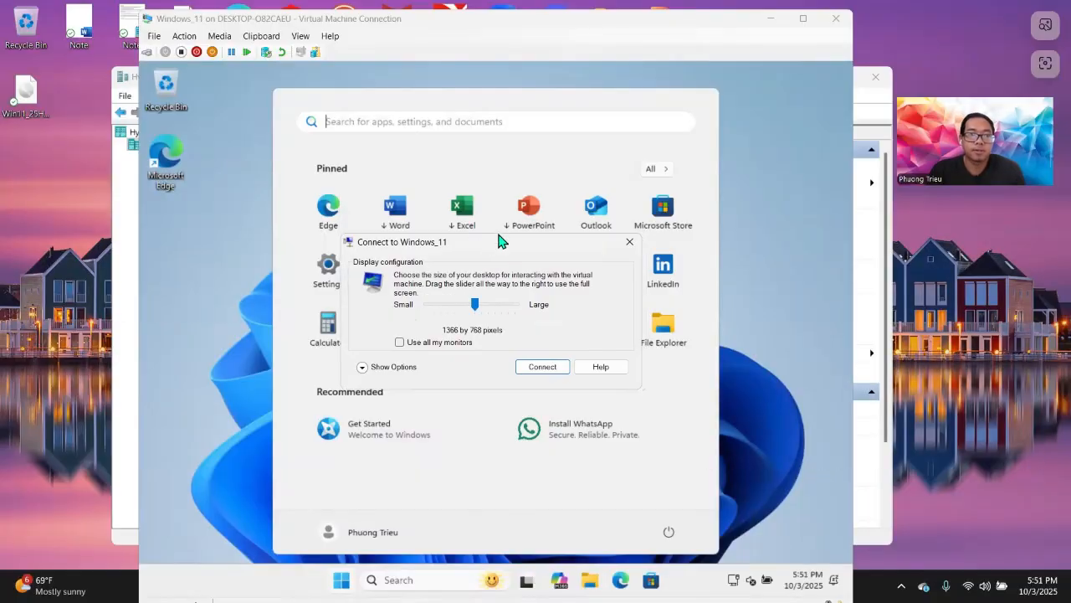
left_click(541, 368)
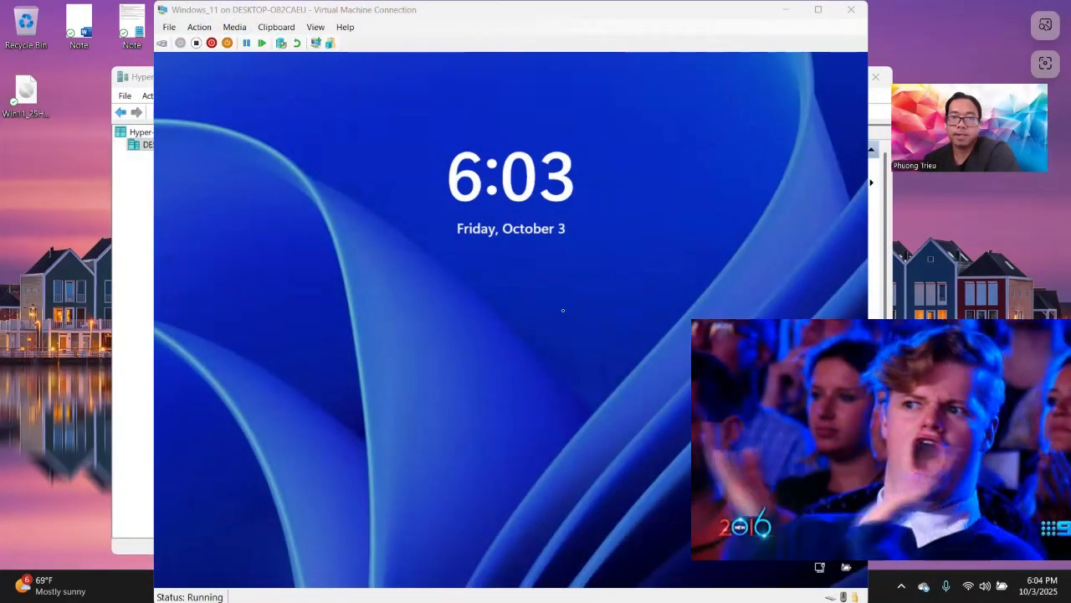
left_click(569, 293)
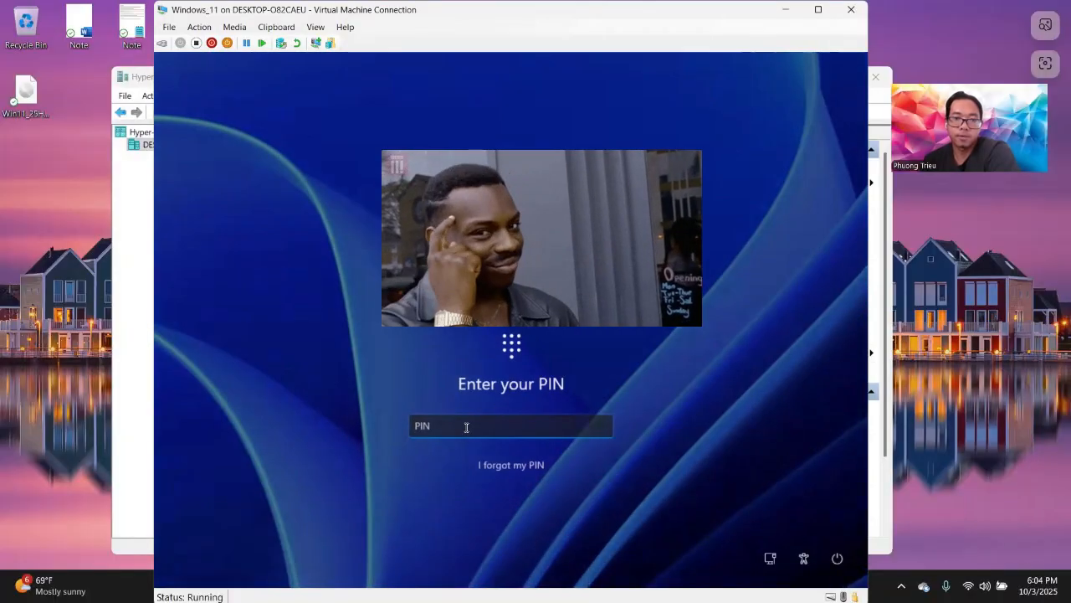
left_click(467, 428)
type("••••")
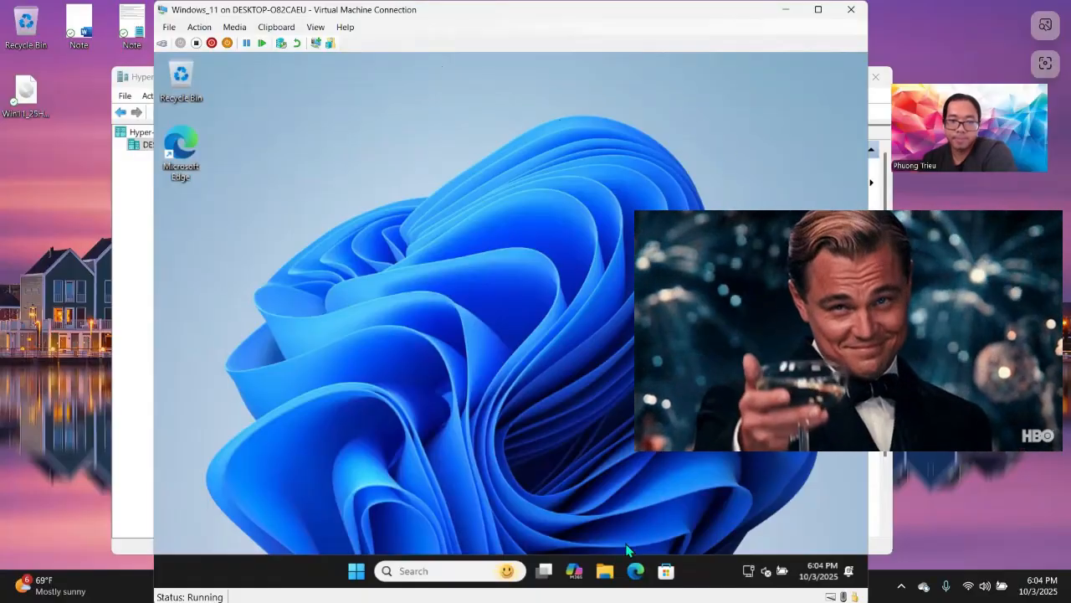
Open File Explorer in the virtual machine and examine the personal OneDrive folders and Local Disk (C:) under This PC.
left_click(604, 571)
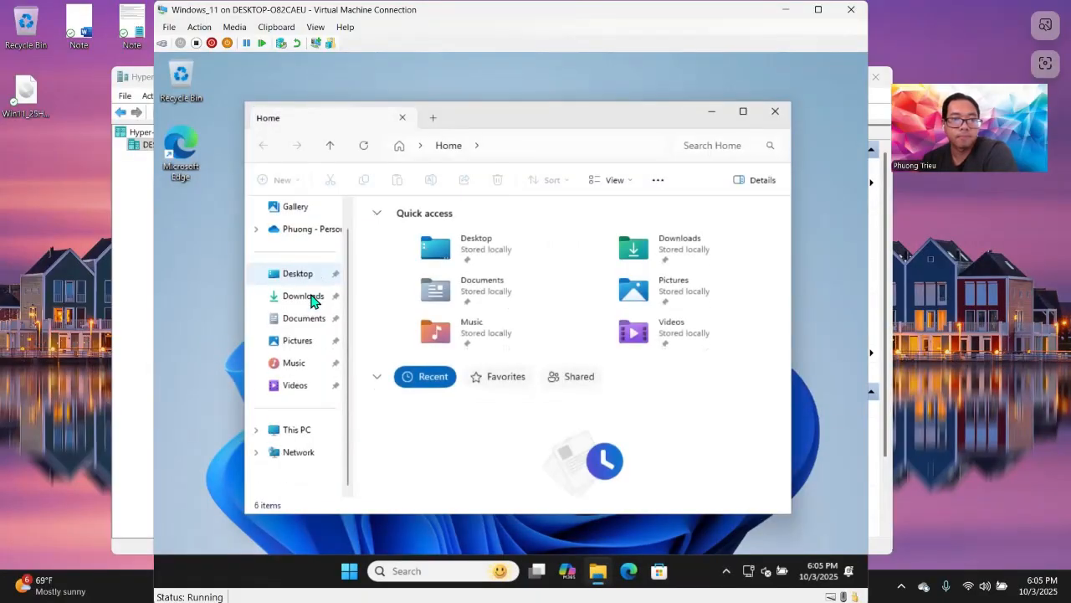
left_click(261, 256)
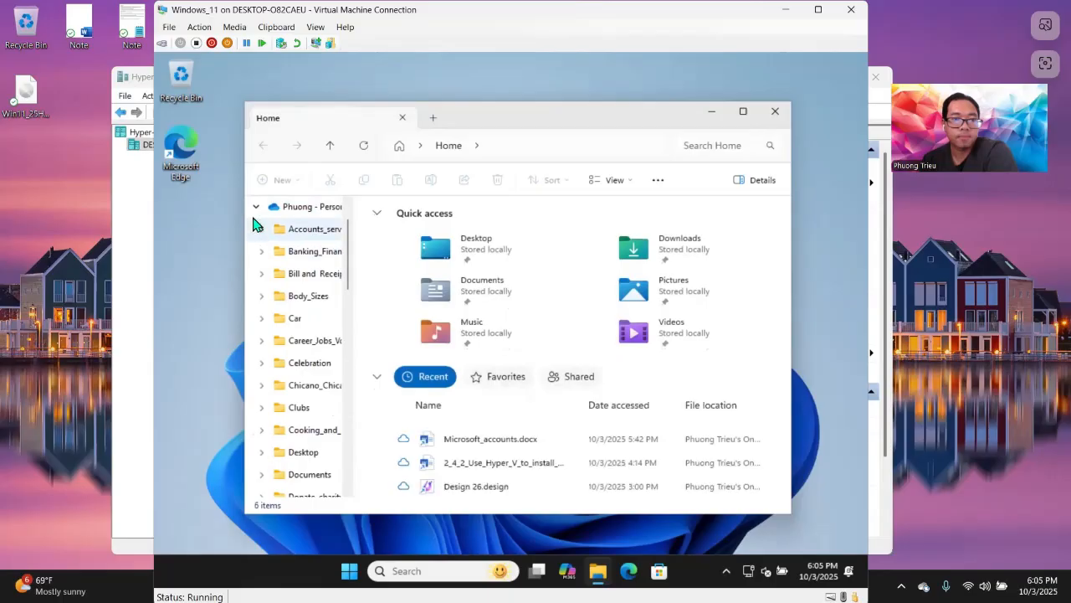
left_click(256, 229)
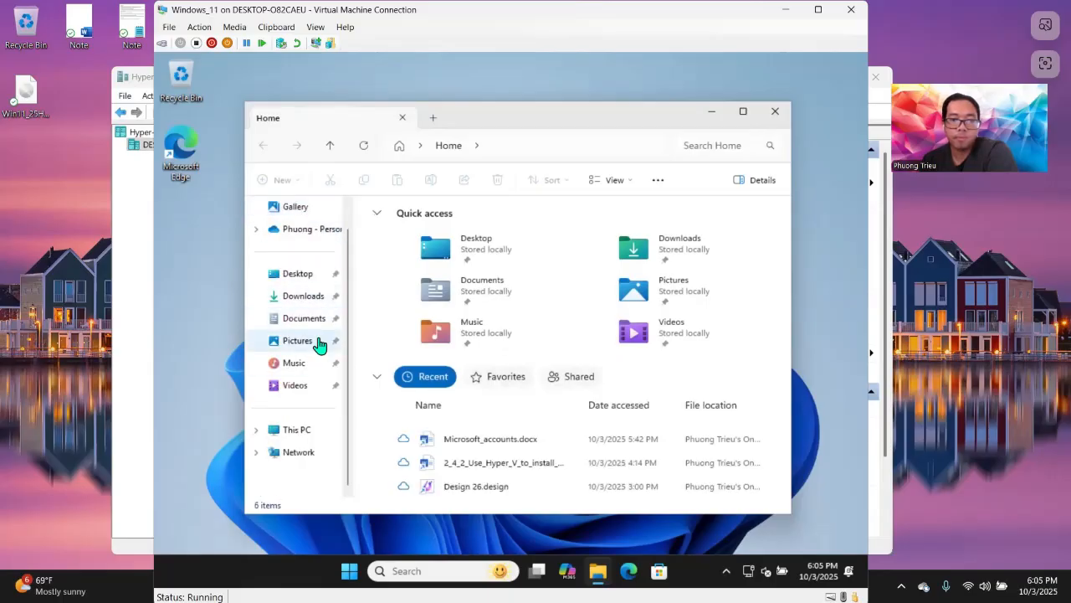
left_click(257, 431)
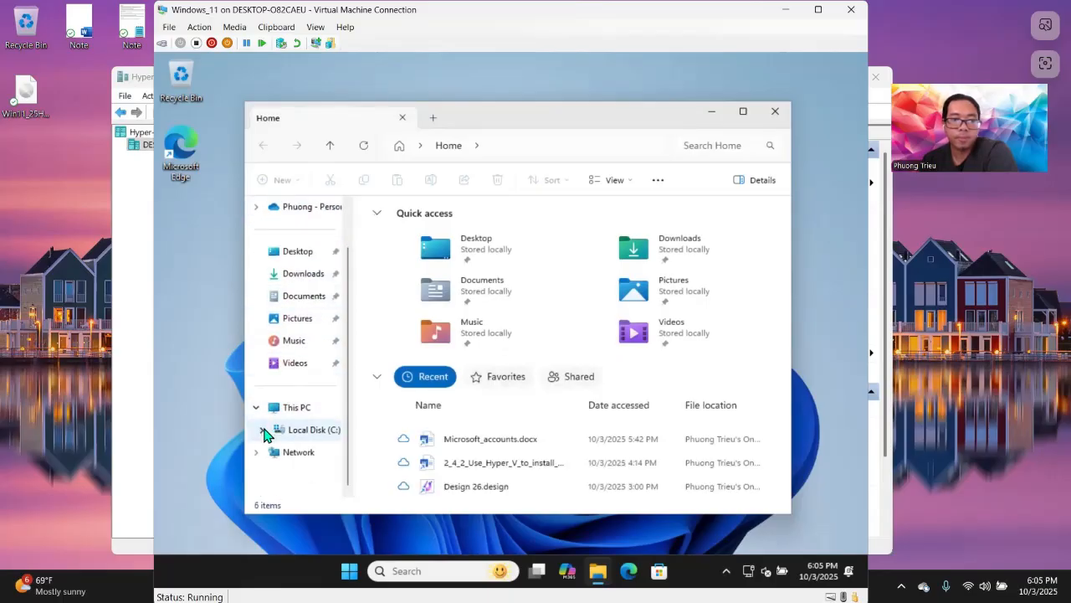
left_click(262, 432)
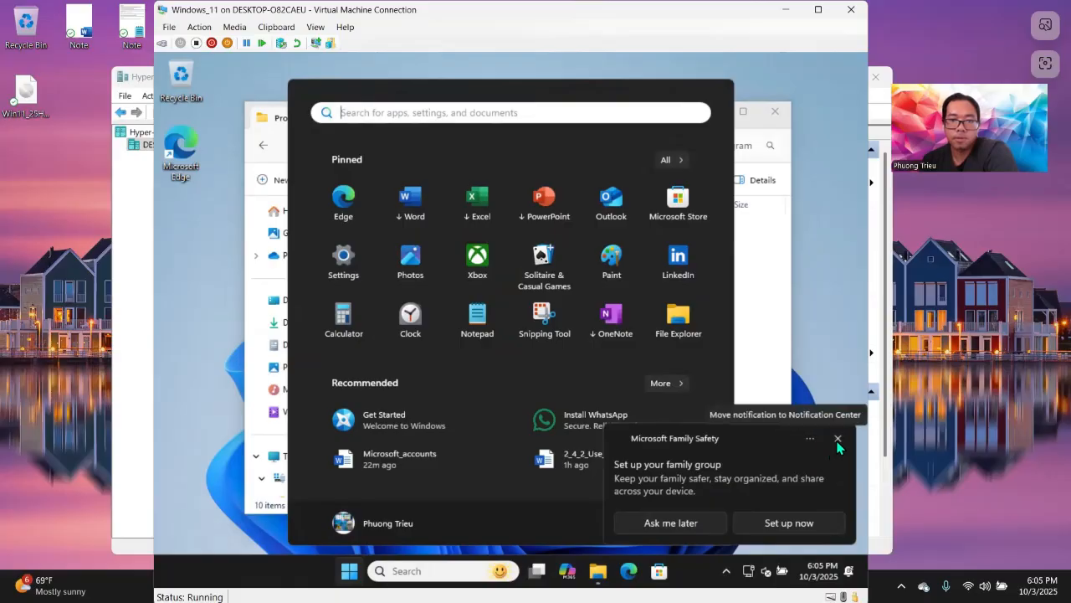
Dismiss the Microsoft Family Safety notification and look through the full list of apps in the virtual machine.
left_click(838, 438)
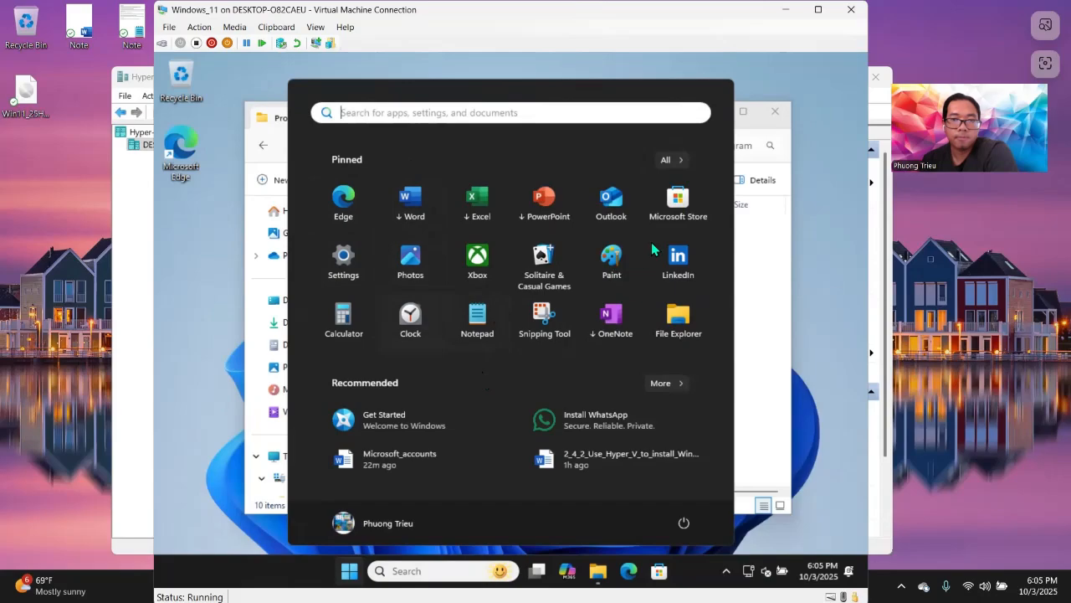
left_click(667, 165)
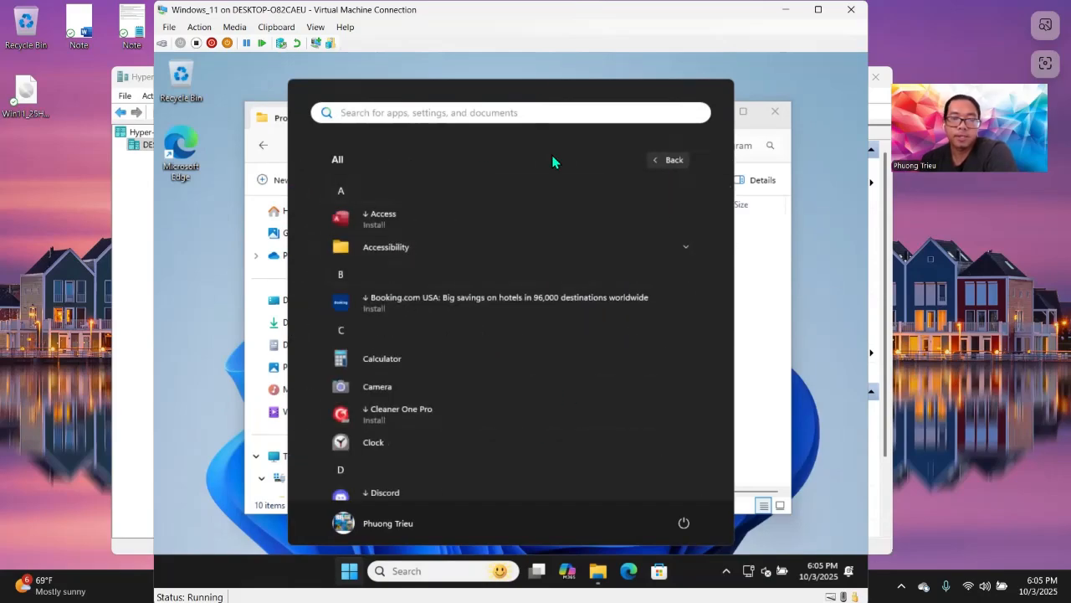
scroll(572, 276, "down", 2)
scroll(547, 304, "down", 6)
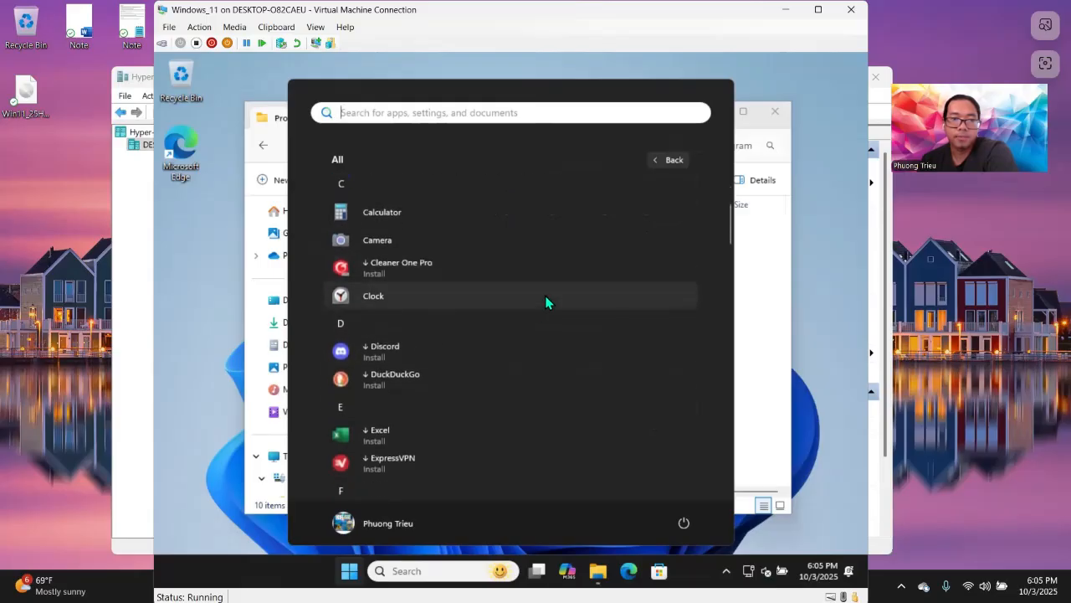
scroll(578, 302, "down", 8)
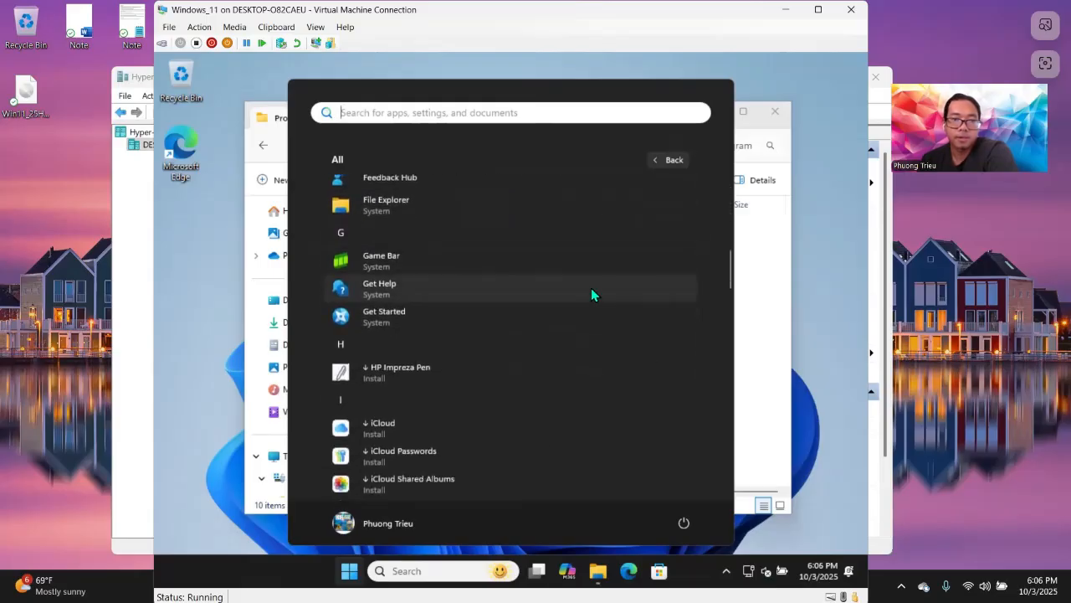
scroll(572, 312, "down", 10)
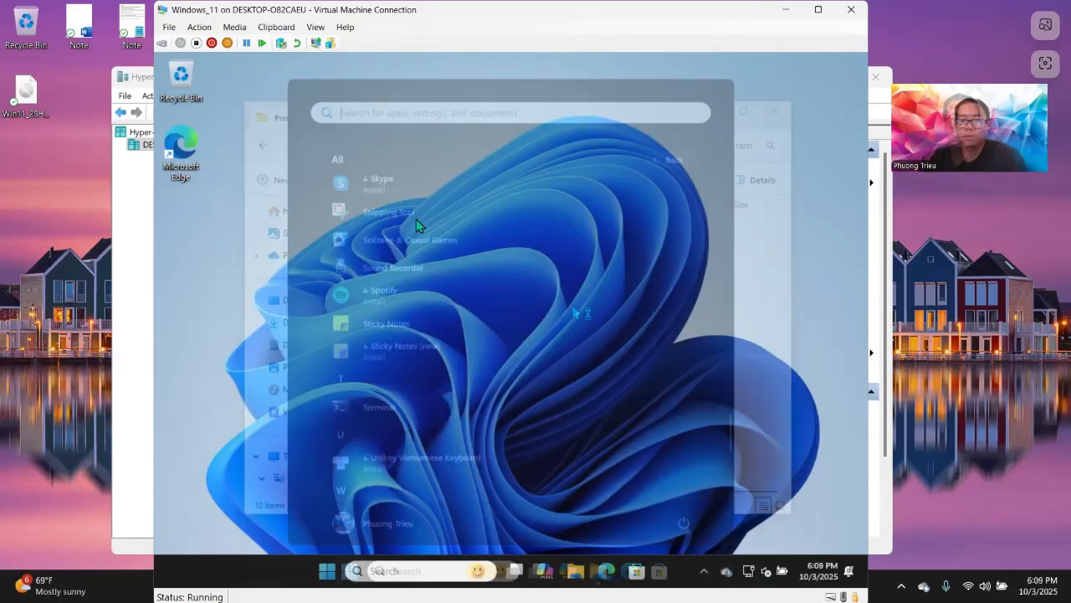
Shut down the operating system of the Windows_11 virtual machine and close its connection window.
left_click(212, 43)
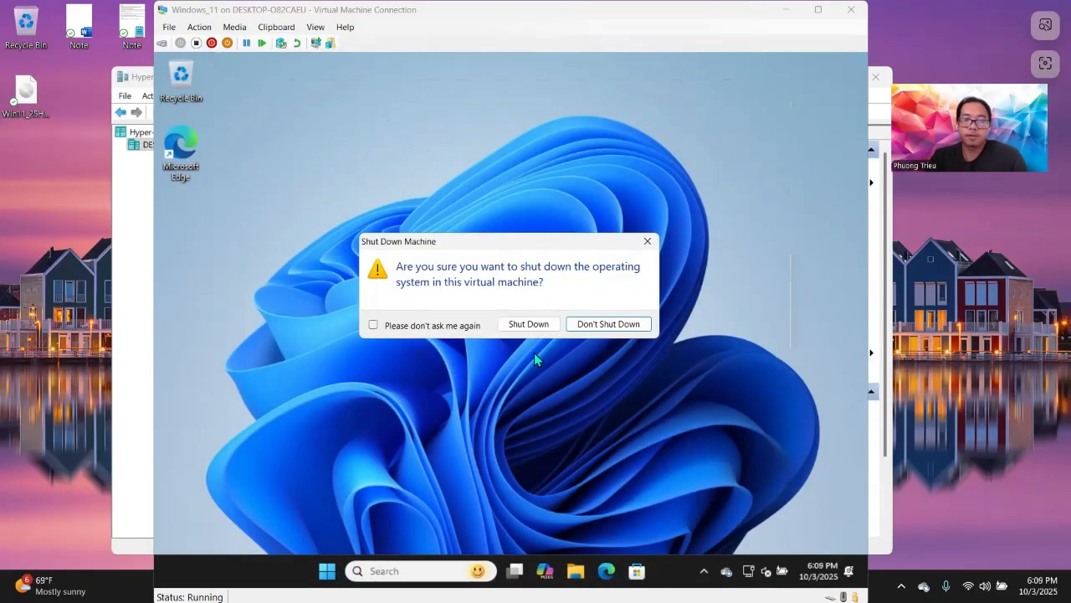
left_click(530, 325)
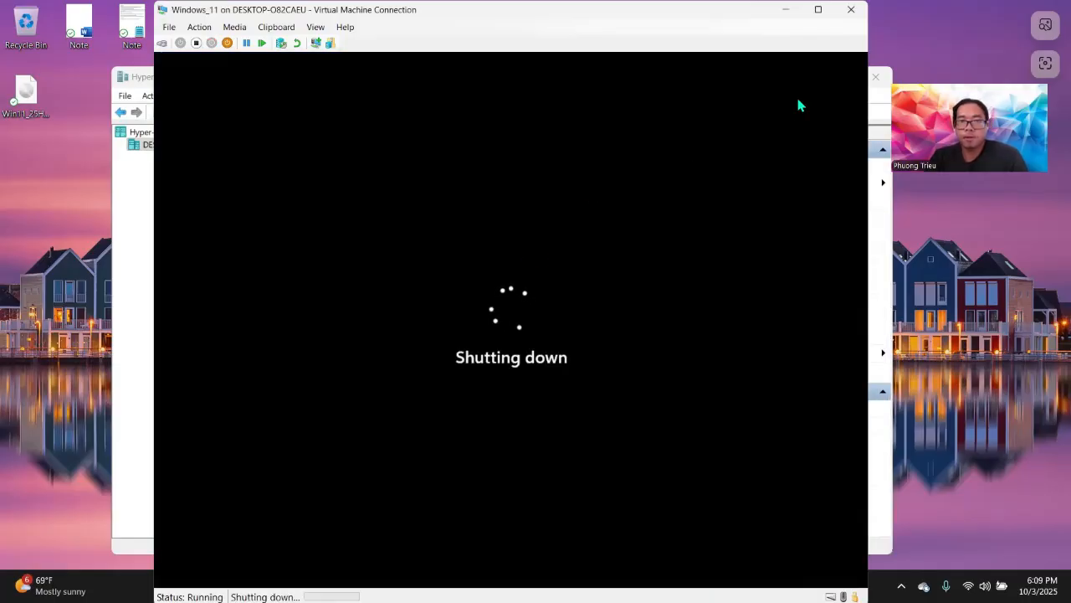
left_click(851, 10)
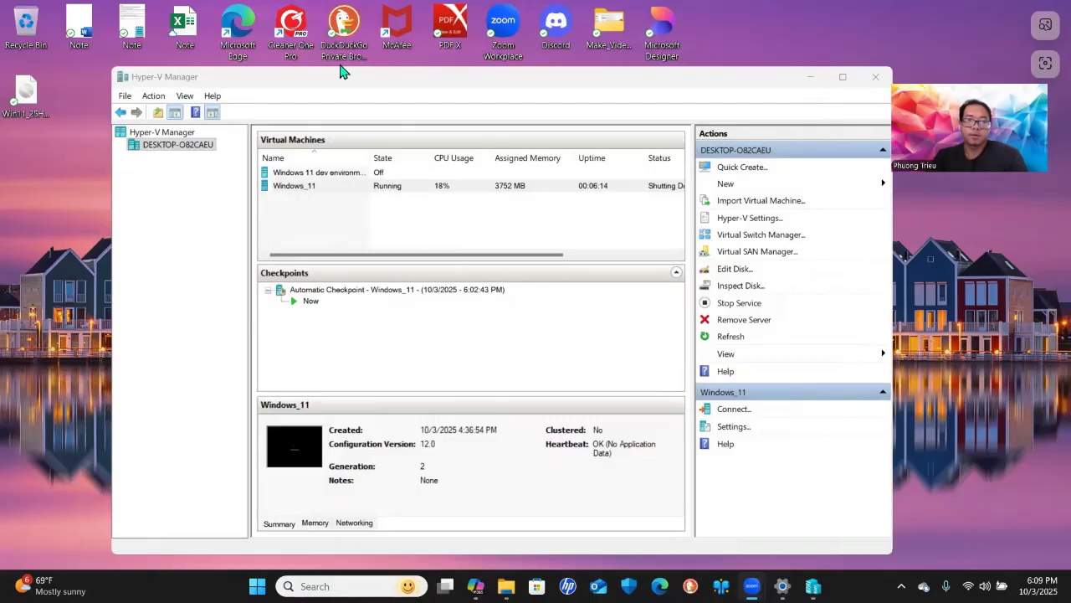
Open the settings of the Windows_11 virtual machine, examine the DVD Drive media option and point out the Windows 11 ISO on the desktop.
right_click(309, 188)
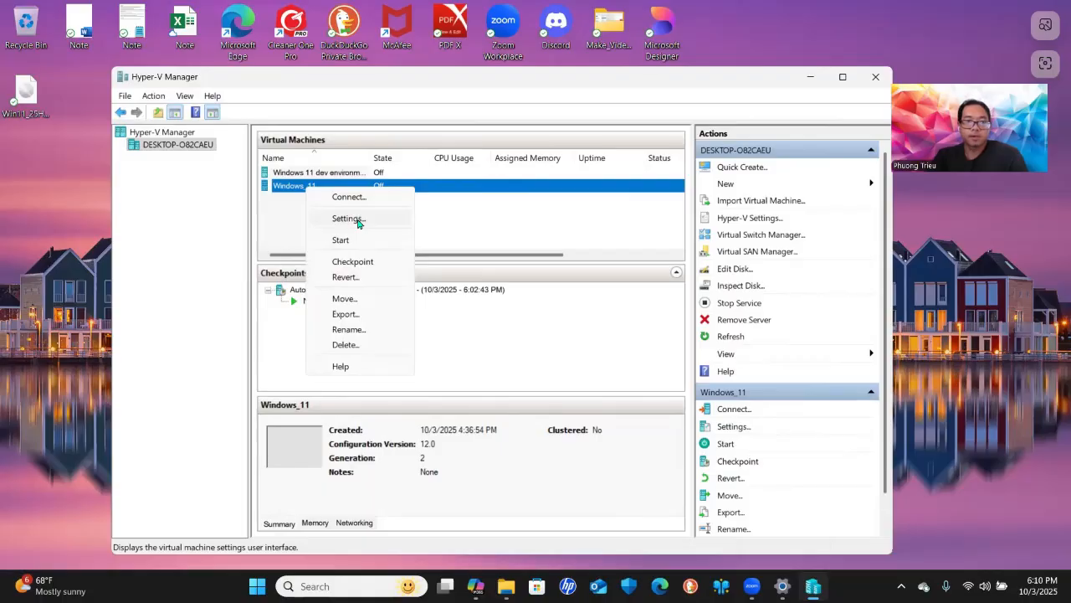
left_click(347, 219)
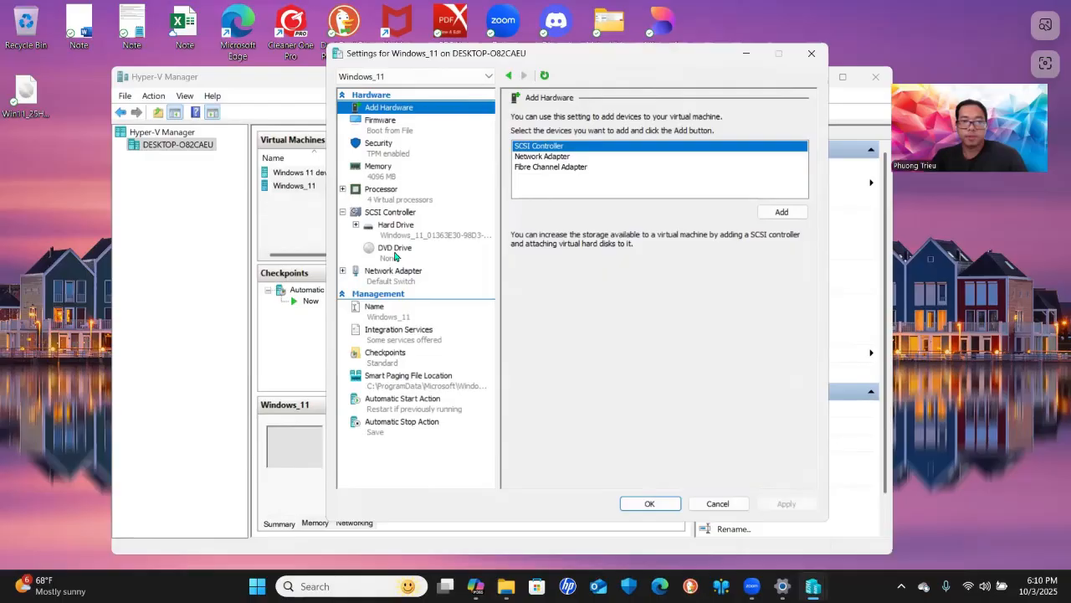
left_click(395, 251)
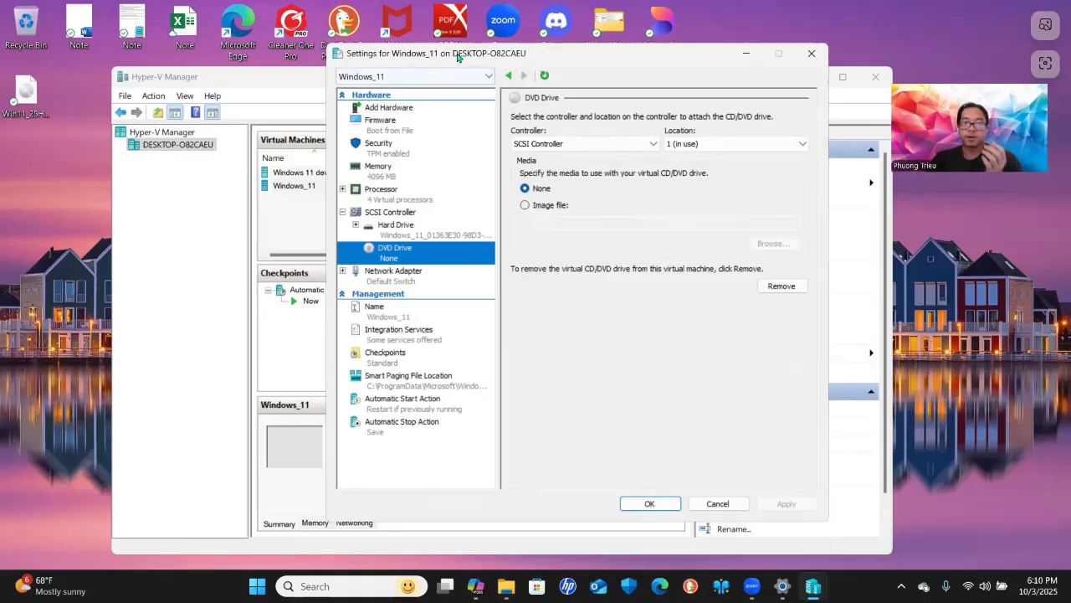
left_click_drag(457, 57, 463, 101)
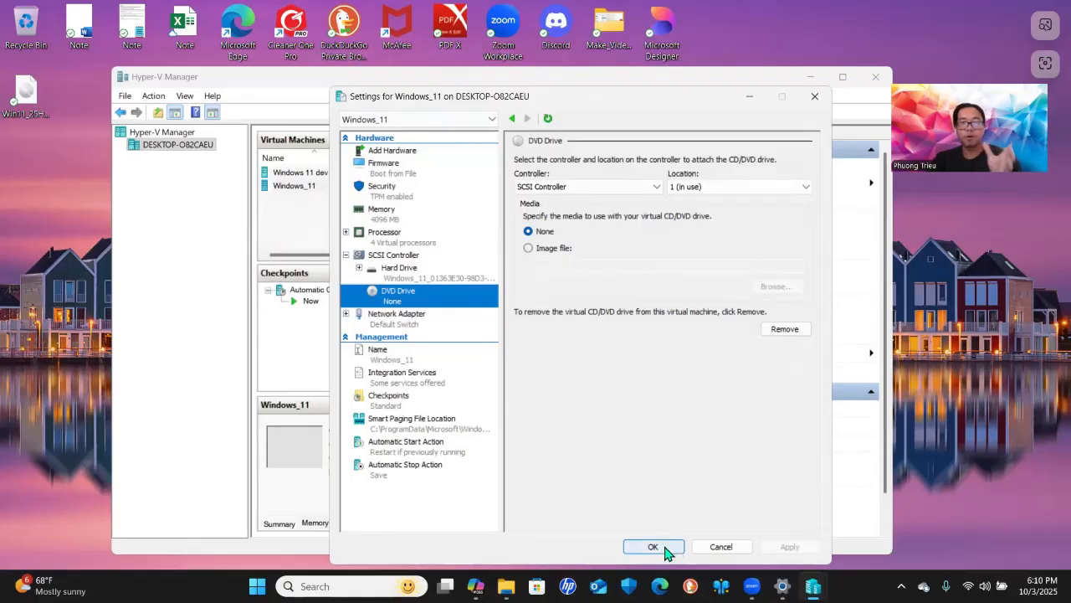
left_click(26, 93)
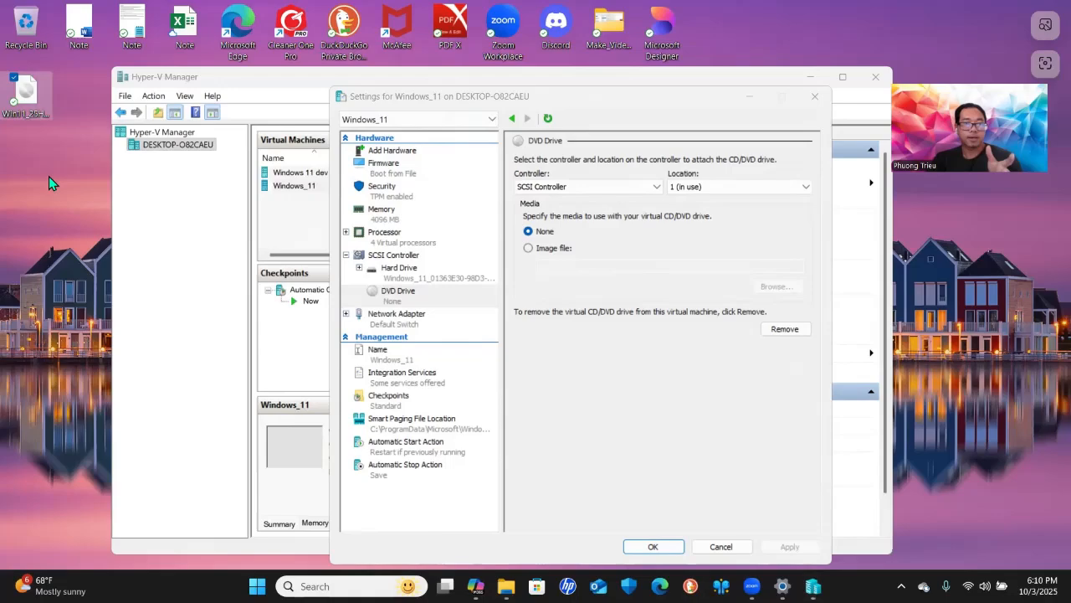